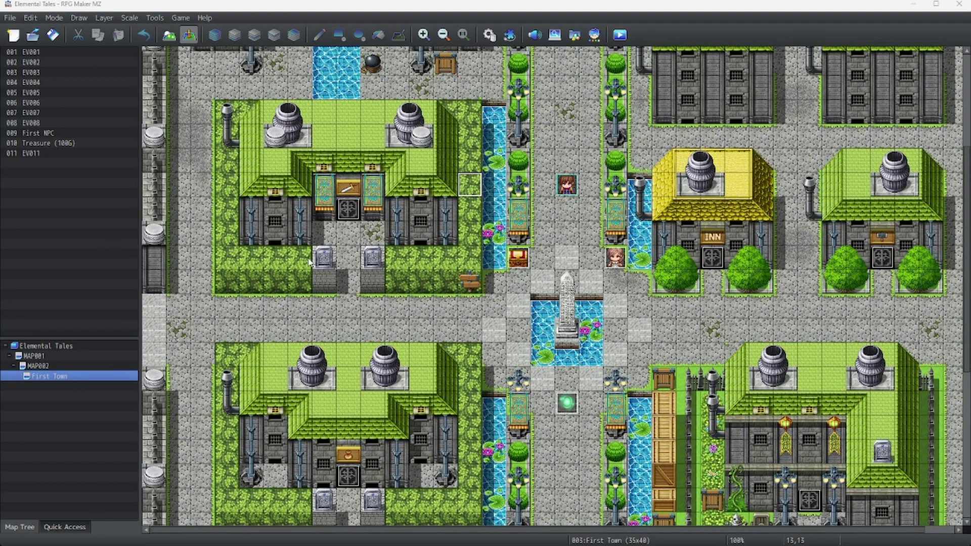
Select the map tile at 7,15, then quit the Elemental Tales editor.
{"action": "left_click", "coordinate": [327, 233]}
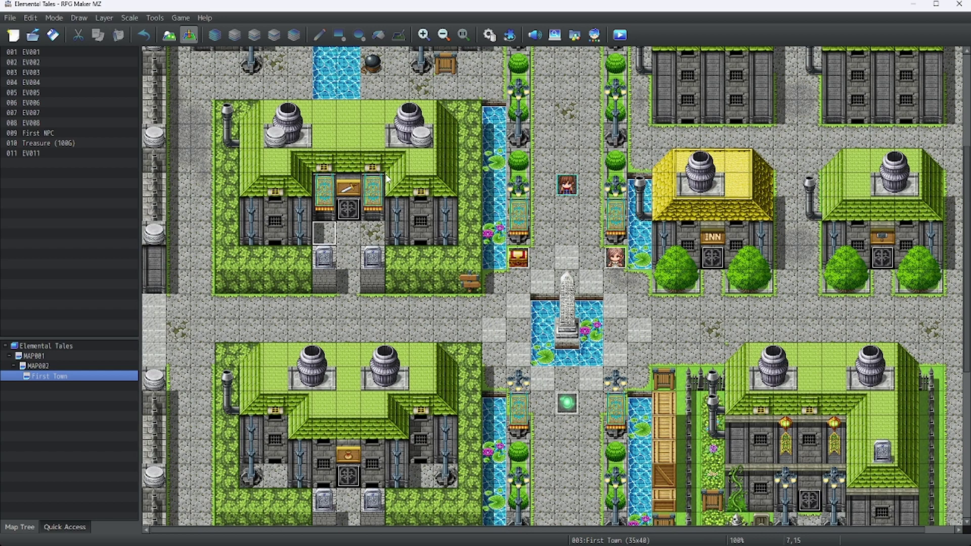
{"action": "left_click", "coordinate": [956, 5]}
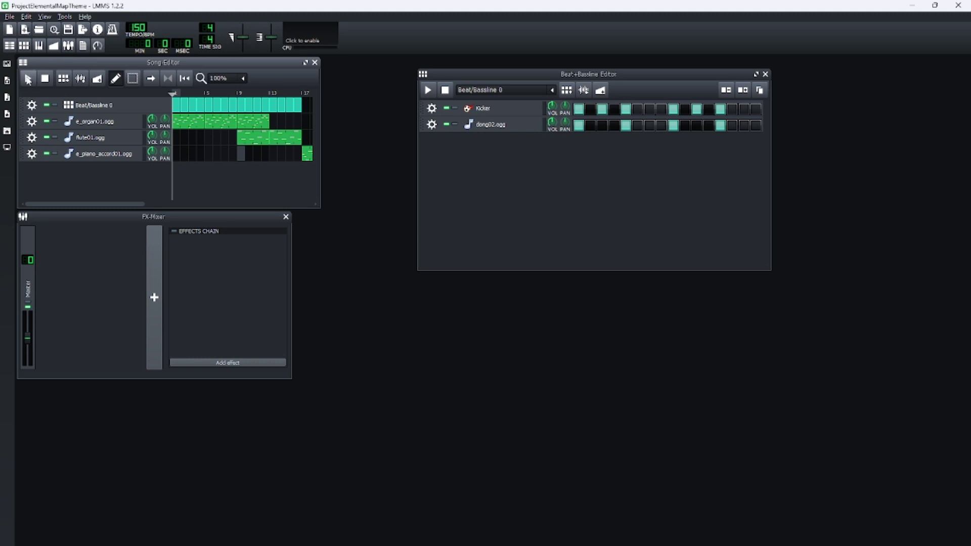
Play the ElementalMapTheme song in the Song Editor and pause it after a few bars.
{"action": "left_click", "coordinate": [28, 78]}
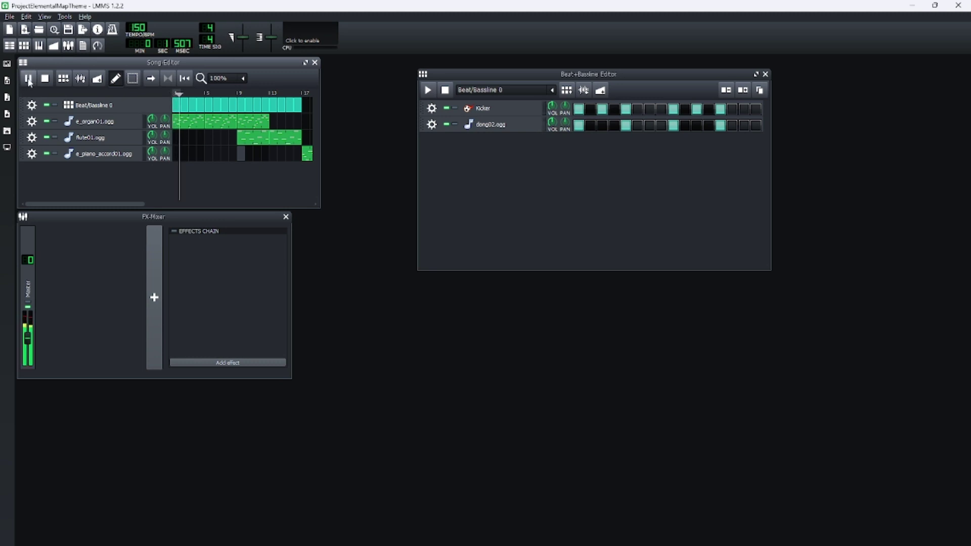
{"action": "left_click", "coordinate": [29, 81]}
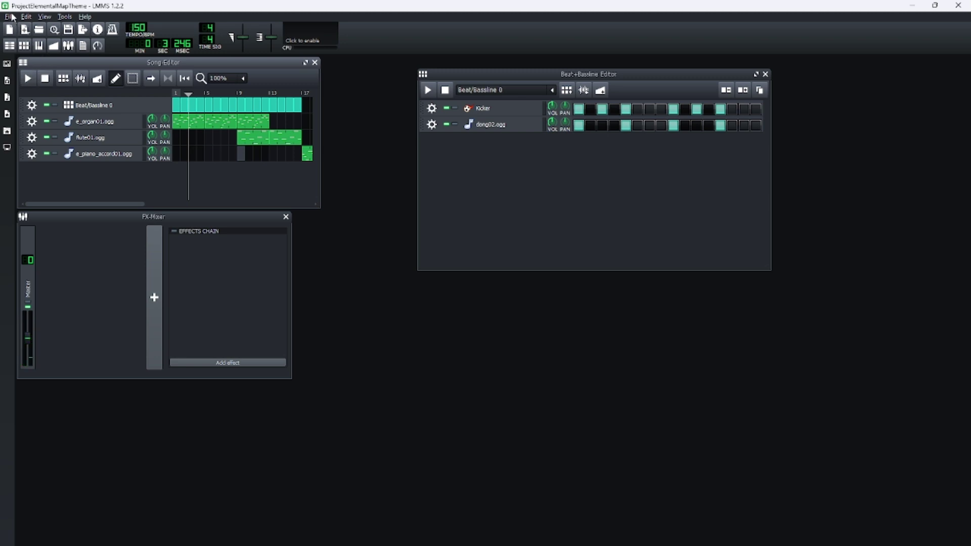
Start a song export and browse to Documents\RMMZ\ProjectElemental\audio\bgm.
{"action": "left_click", "coordinate": [14, 17]}
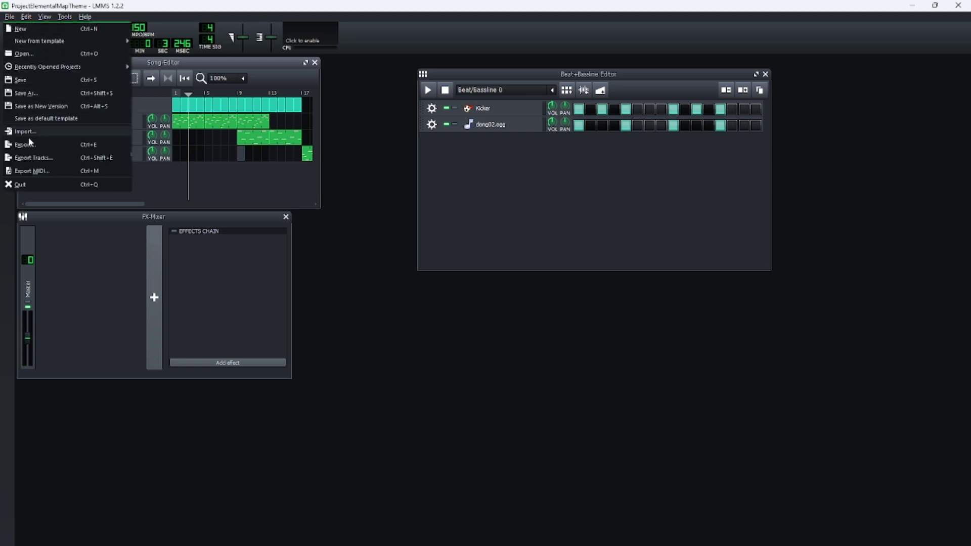
{"action": "left_click", "coordinate": [29, 144]}
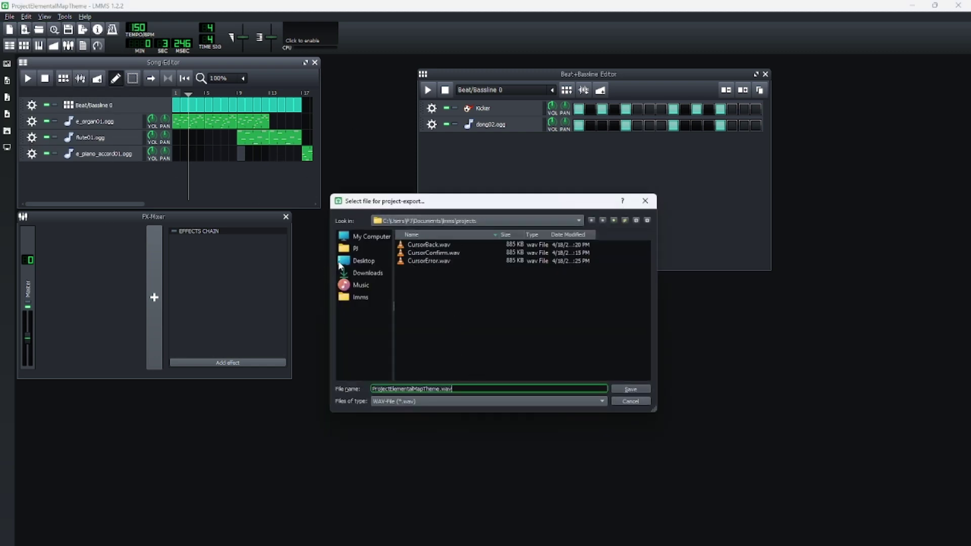
{"action": "left_click", "coordinate": [365, 238]}
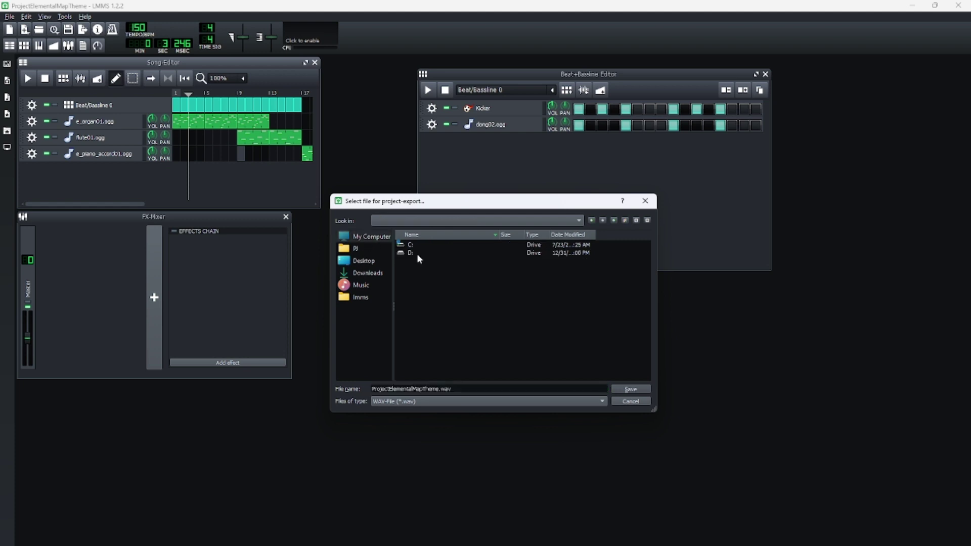
{"action": "left_click", "coordinate": [356, 248]}
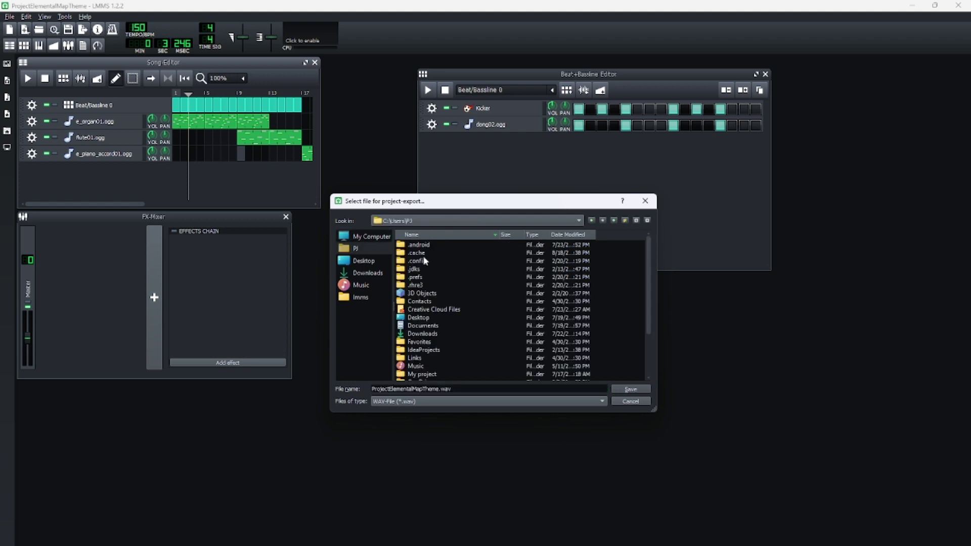
{"action": "double_click", "coordinate": [422, 325]}
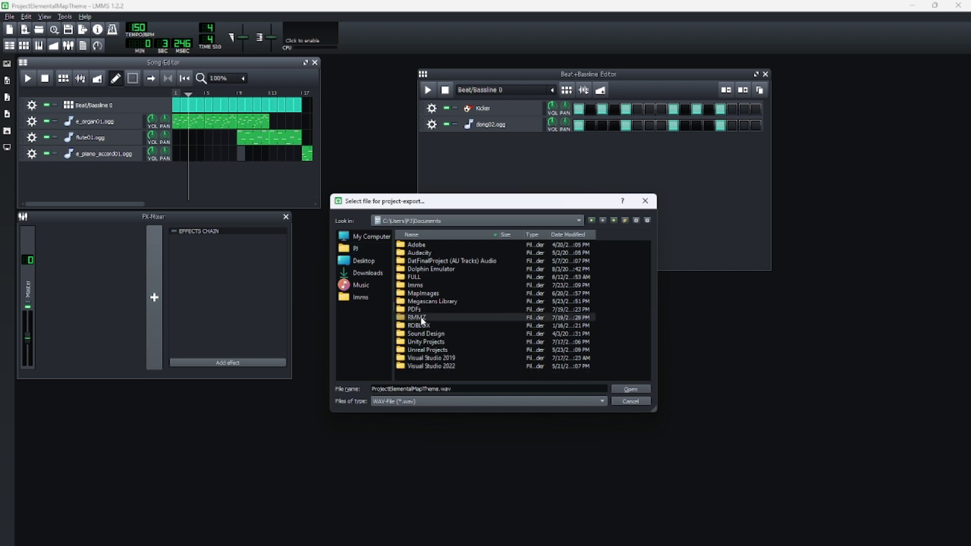
{"action": "double_click", "coordinate": [422, 317]}
{"action": "double_click", "coordinate": [426, 285]}
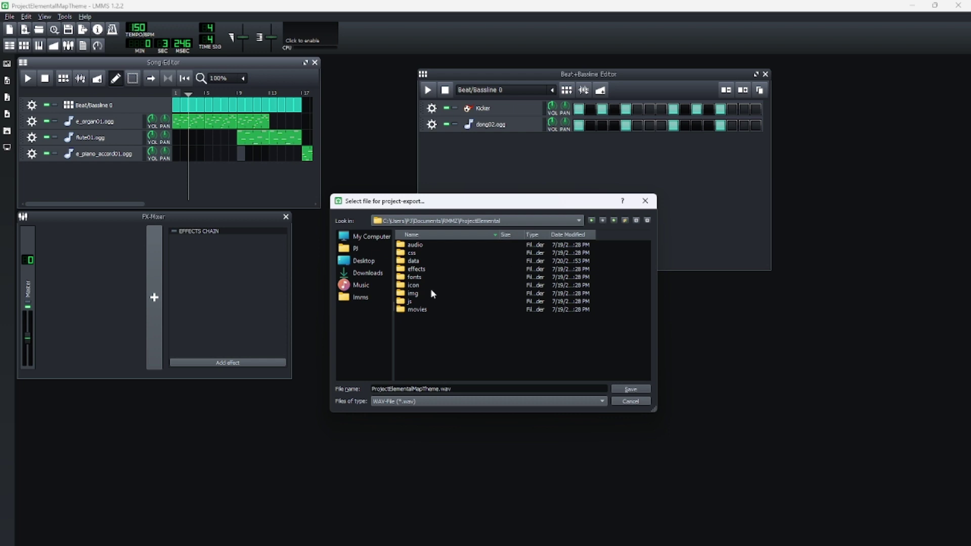
{"action": "double_click", "coordinate": [419, 244]}
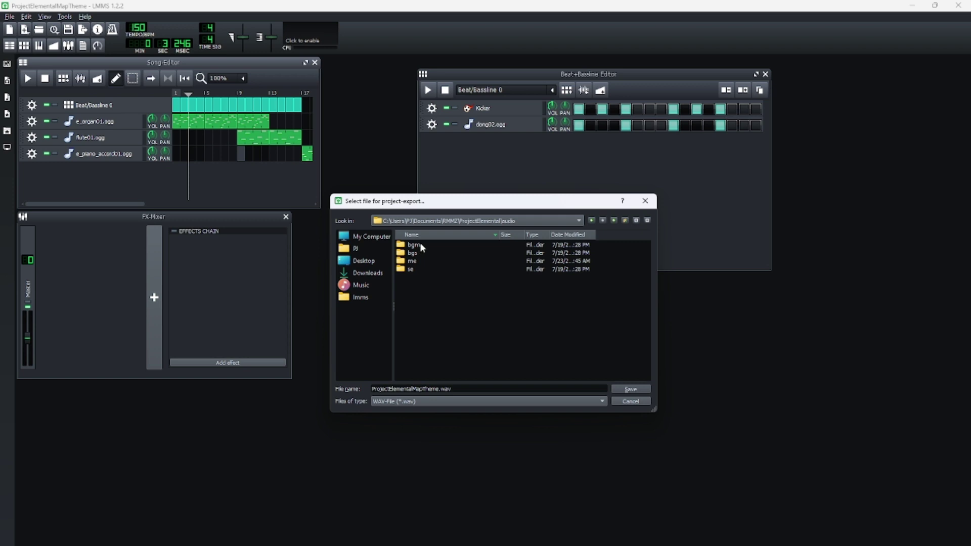
{"action": "double_click", "coordinate": [421, 248]}
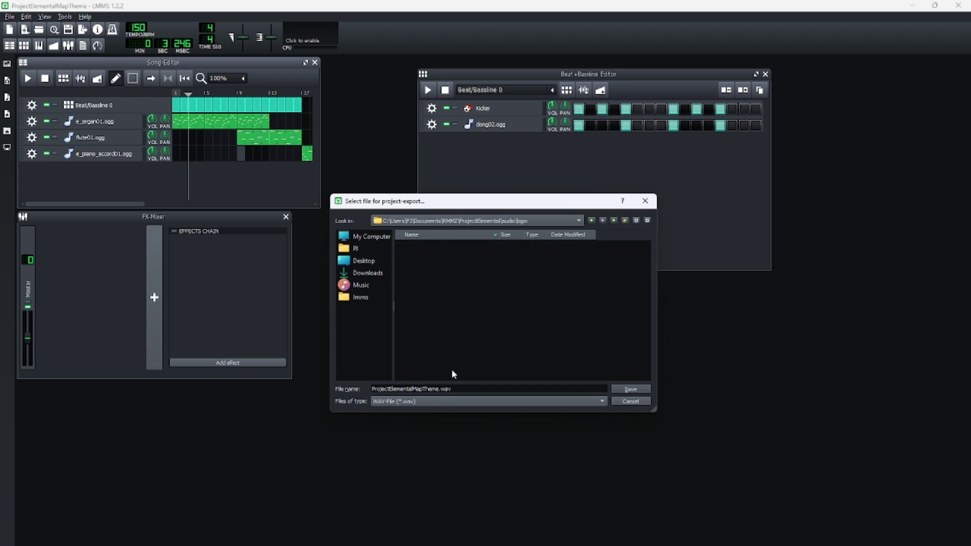
Save the export in bgm as a Compressed OGG-File (*.ogg).
{"action": "left_click", "coordinate": [441, 400]}
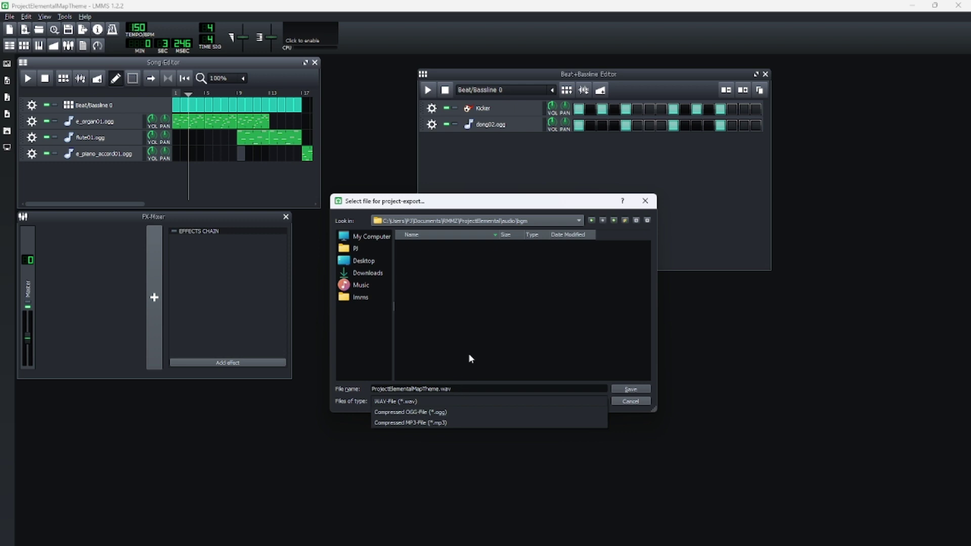
{"action": "left_click", "coordinate": [453, 412]}
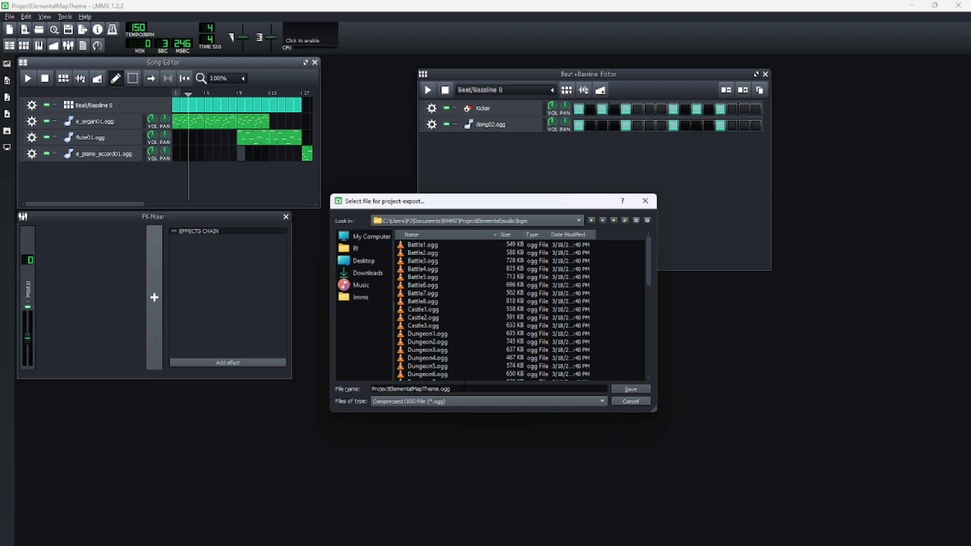
{"action": "left_click", "coordinate": [630, 390]}
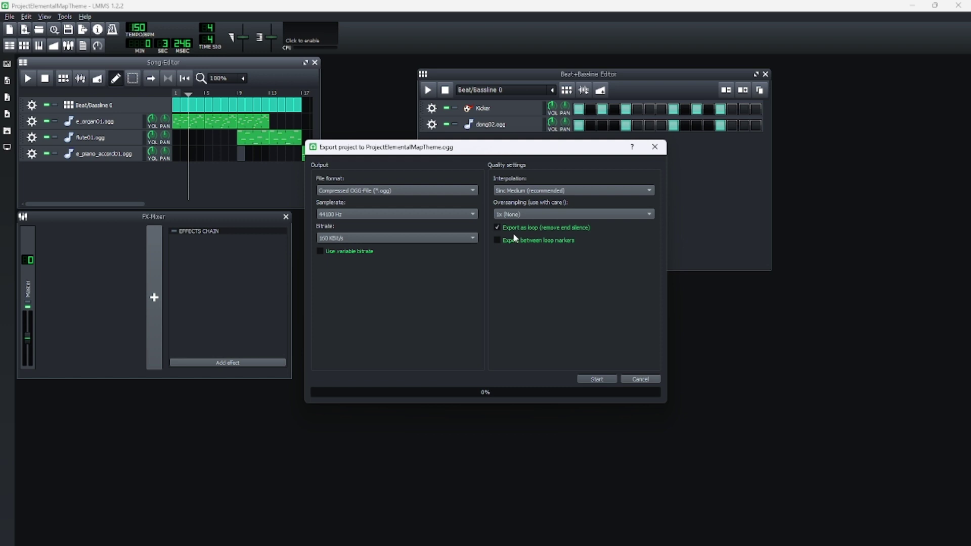
Render the theme to the OGG file, quit LMMS, and relaunch RPG Maker MZ.
{"action": "left_click", "coordinate": [595, 379]}
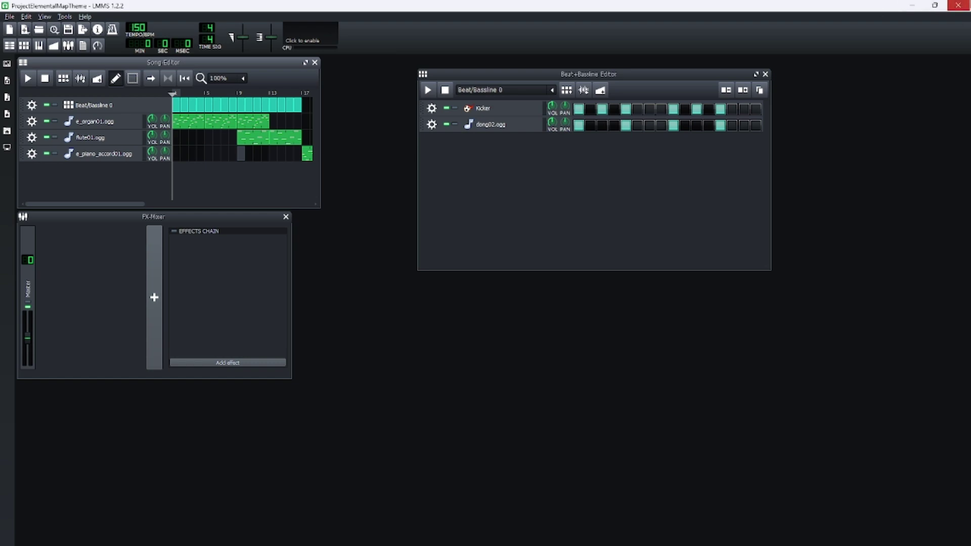
{"action": "left_click", "coordinate": [957, 5]}
{"action": "double_click", "coordinate": [480, 221]}
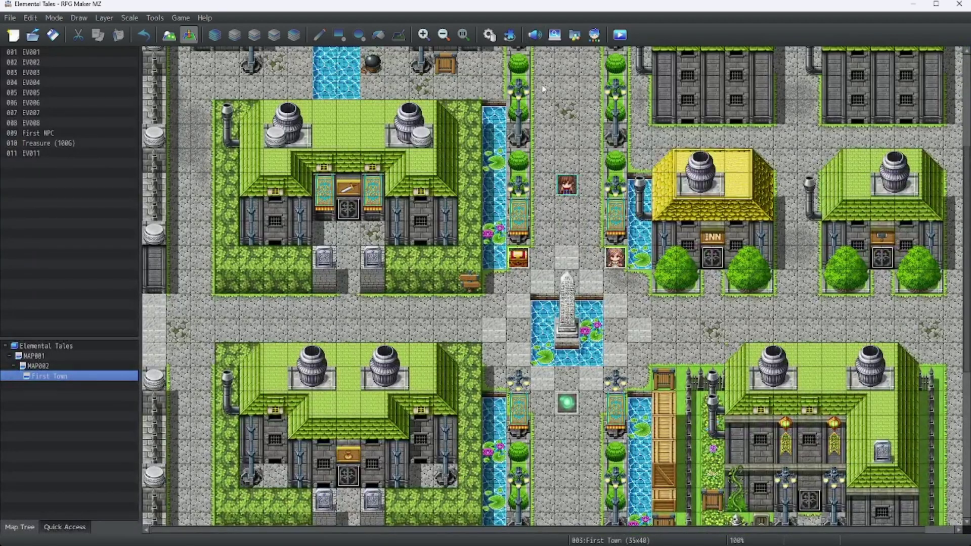
{"action": "left_click", "coordinate": [534, 35]}
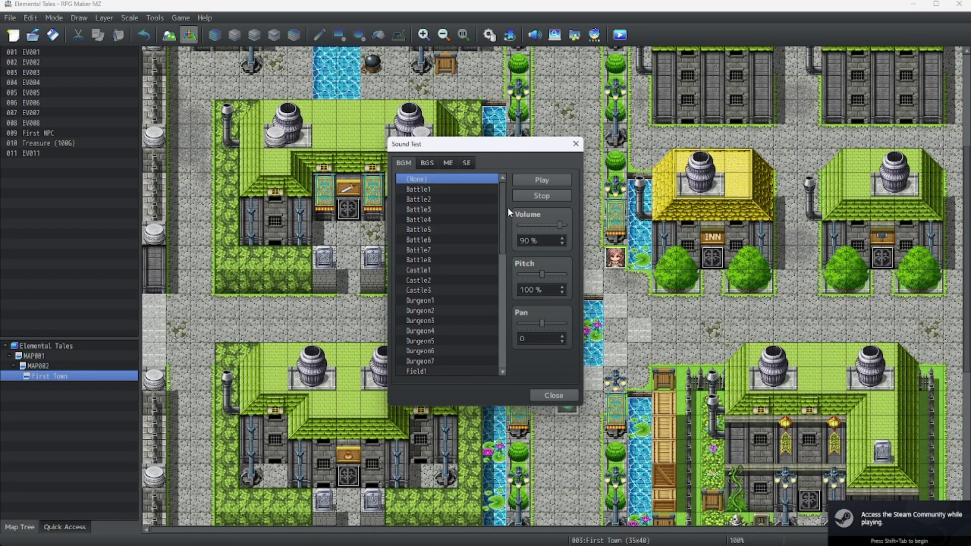
{"action": "scroll", "coordinate": [497, 227], "scroll_direction": "down", "scroll_amount": 3}
{"action": "scroll", "coordinate": [501, 252], "scroll_direction": "down", "scroll_amount": 3}
{"action": "scroll", "coordinate": [497, 273], "scroll_direction": "down", "scroll_amount": 3}
{"action": "scroll", "coordinate": [491, 281], "scroll_direction": "down", "scroll_amount": 2}
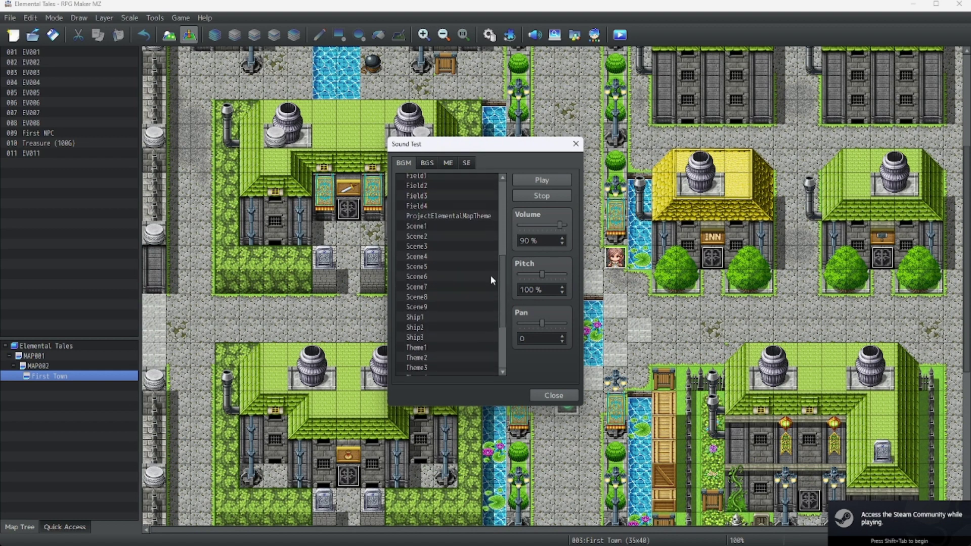
{"action": "scroll", "coordinate": [490, 275], "scroll_direction": "up", "scroll_amount": 1}
{"action": "left_click", "coordinate": [464, 245]}
{"action": "left_click", "coordinate": [536, 180]}
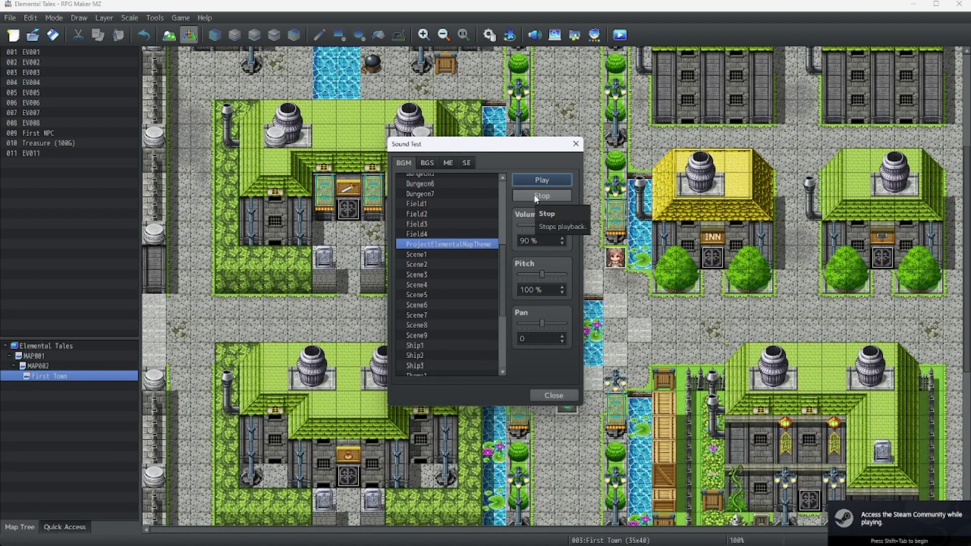
{"action": "left_click", "coordinate": [535, 197]}
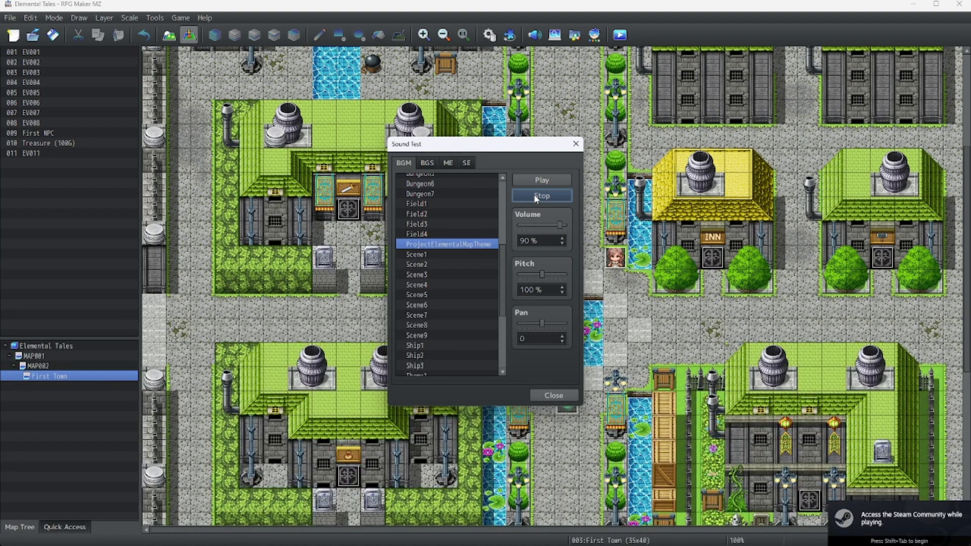
{"action": "left_click", "coordinate": [576, 144]}
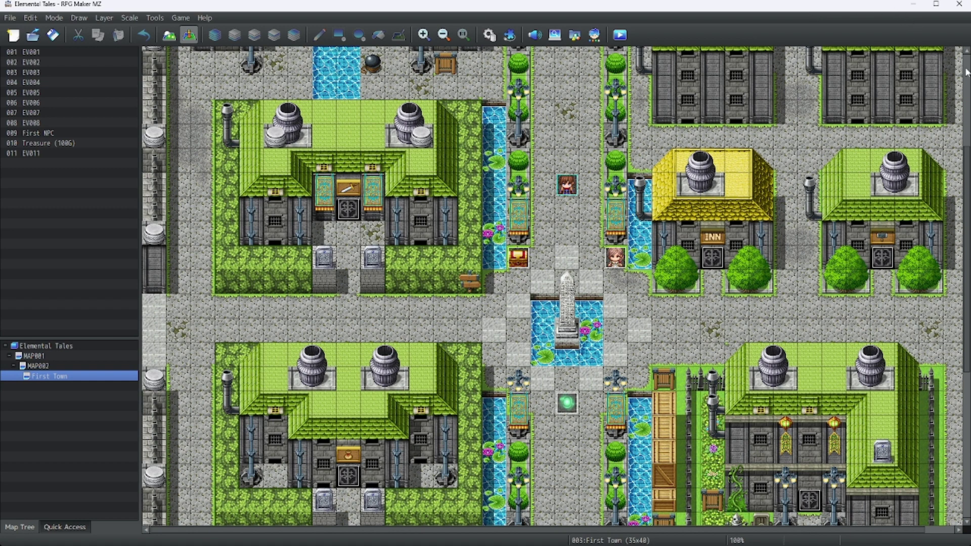
Close RPG Maker MZ and center the RMMZ folder window on screen.
{"action": "left_click", "coordinate": [961, 6]}
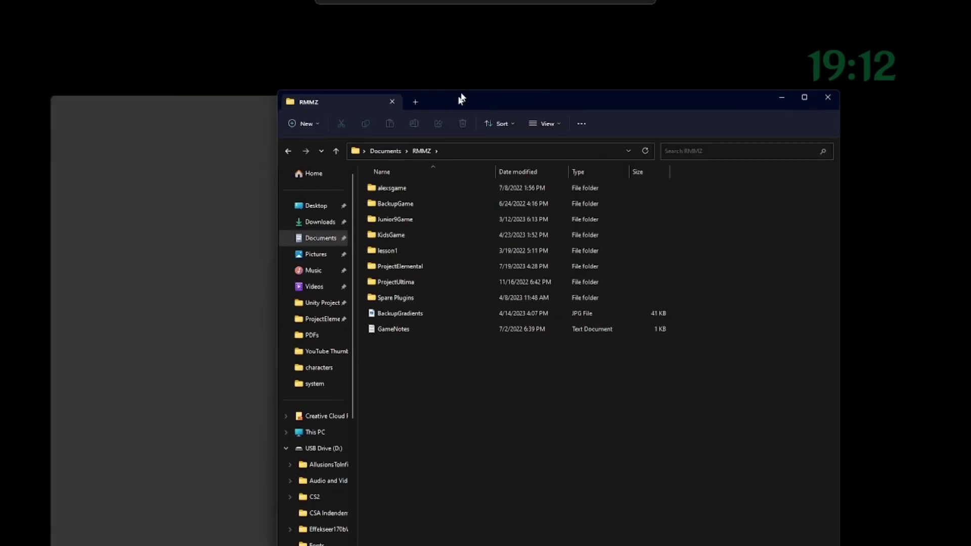
{"action": "left_click_drag", "start_coordinate": [153, 98], "coordinate": [432, 35]}
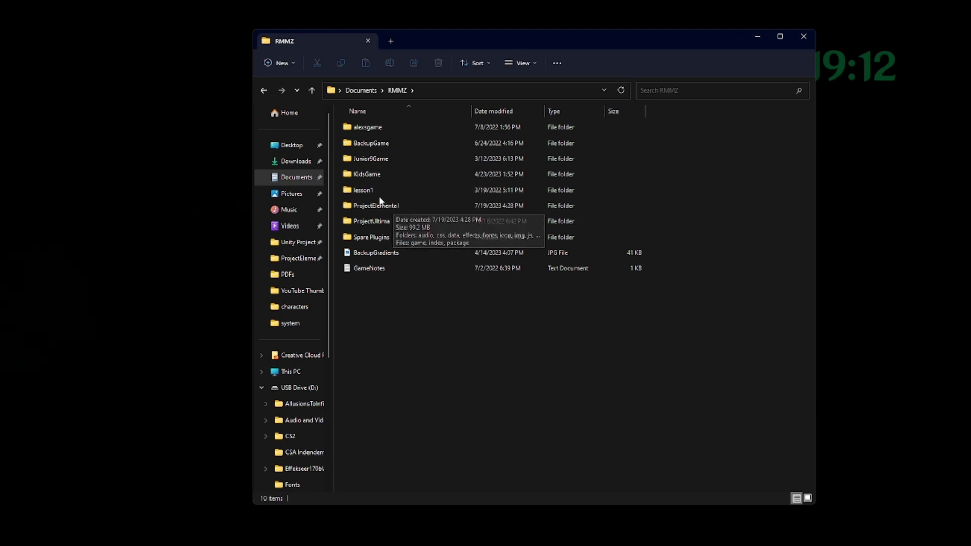
Browse into KidsGame\audio\se to list its sound effect files.
{"action": "double_click", "coordinate": [367, 180]}
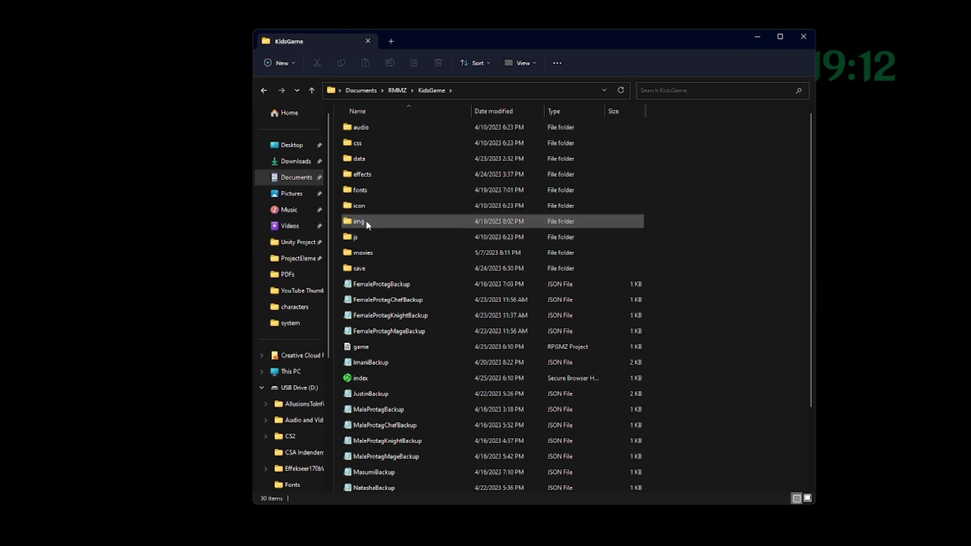
{"action": "double_click", "coordinate": [369, 133]}
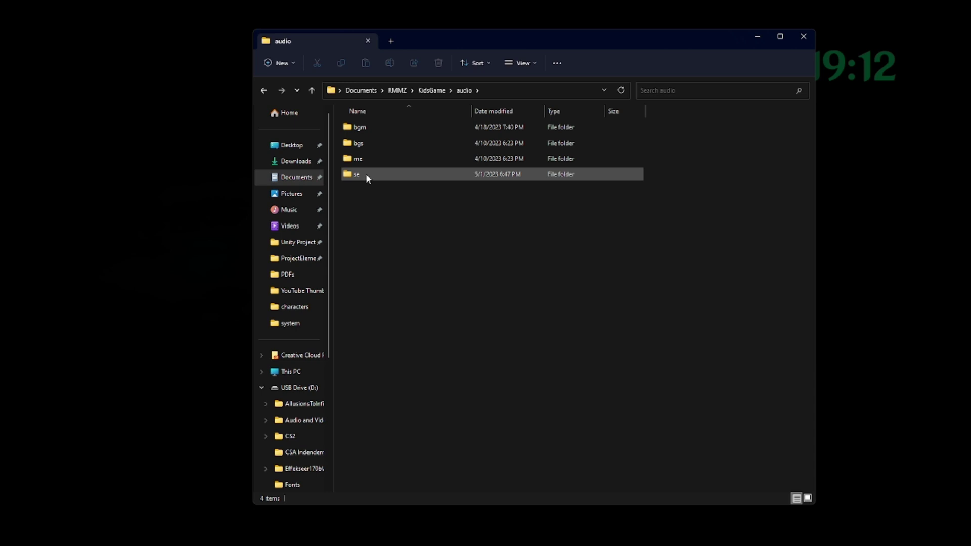
{"action": "double_click", "coordinate": [365, 174]}
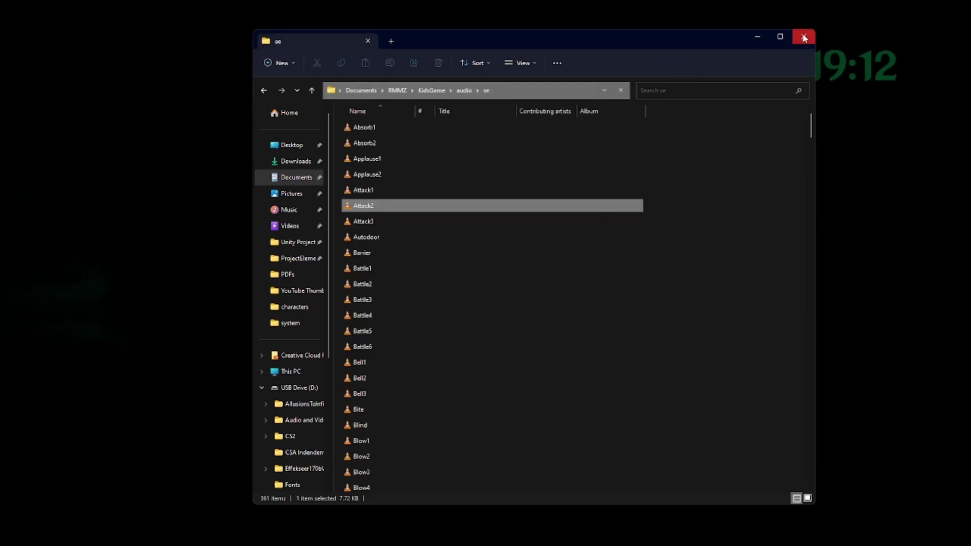
{"action": "scroll", "coordinate": [436, 261], "scroll_direction": "down", "scroll_amount": 3}
{"action": "scroll", "coordinate": [438, 259], "scroll_direction": "up", "scroll_amount": 4}
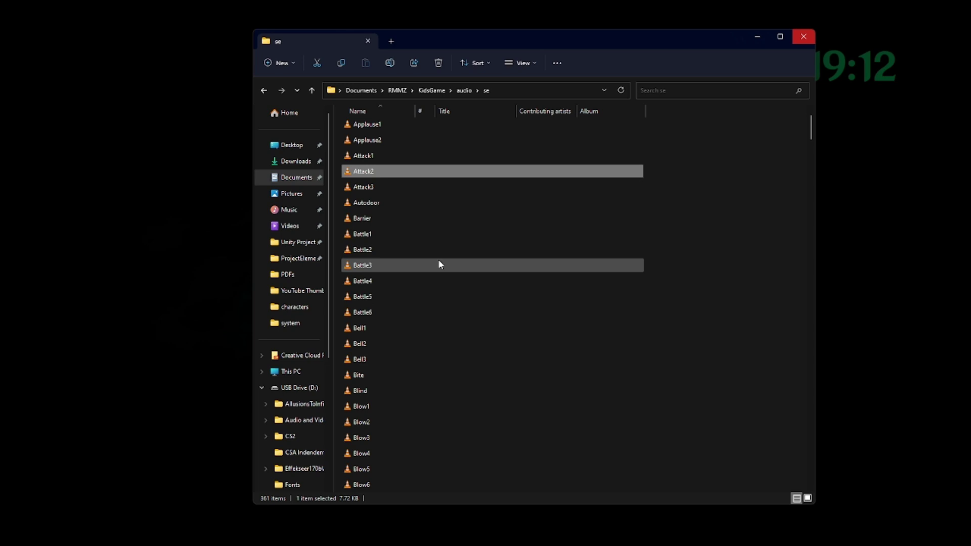
{"action": "scroll", "coordinate": [439, 260], "scroll_direction": "down", "scroll_amount": 1}
{"action": "scroll", "coordinate": [442, 259], "scroll_direction": "down", "scroll_amount": 4}
{"action": "scroll", "coordinate": [442, 262], "scroll_direction": "down", "scroll_amount": 5}
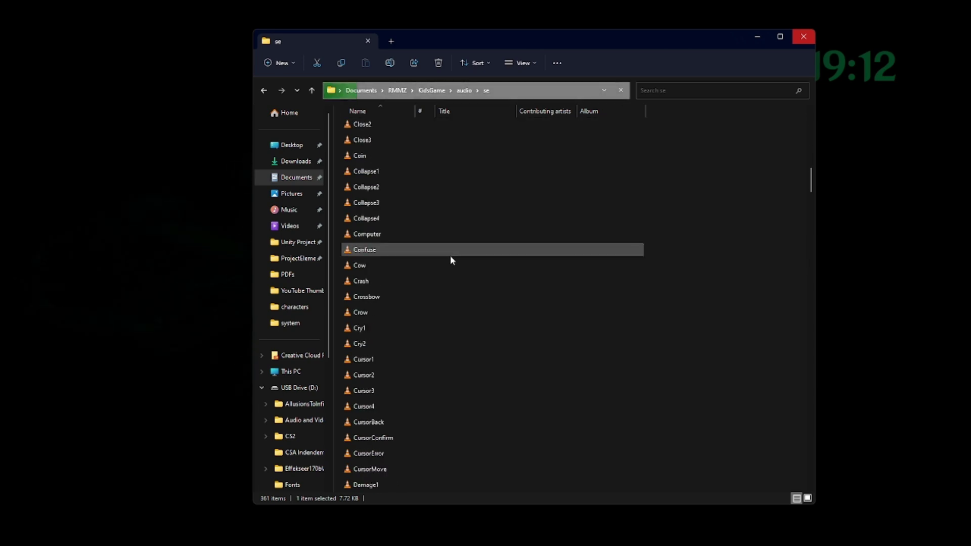
{"action": "scroll", "coordinate": [448, 259], "scroll_direction": "down", "scroll_amount": 2}
{"action": "scroll", "coordinate": [348, 374], "scroll_direction": "down", "scroll_amount": 2}
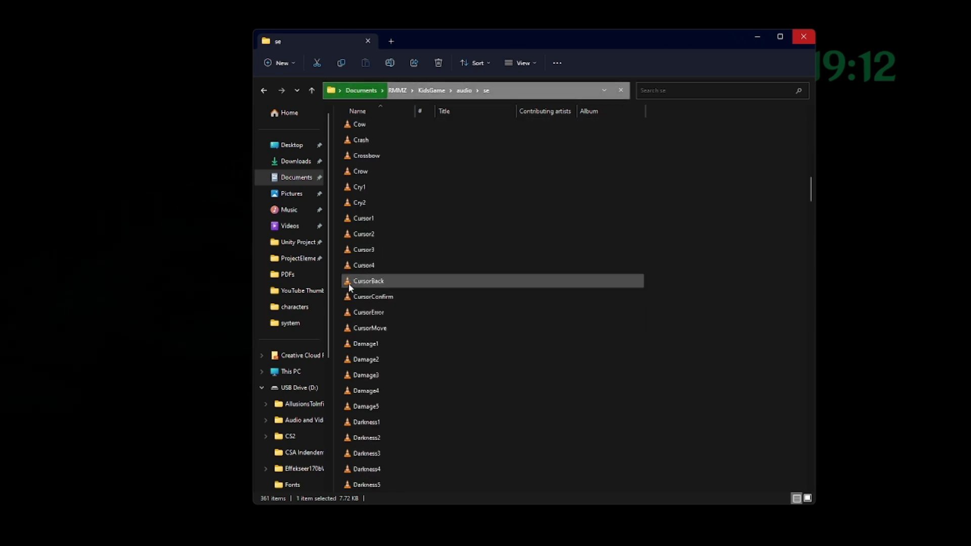
Select and copy CursorBack, CursorConfirm, CursorError and CursorMove from KidsGame's se folder.
{"action": "left_click_drag", "start_coordinate": [339, 283], "coordinate": [371, 330]}
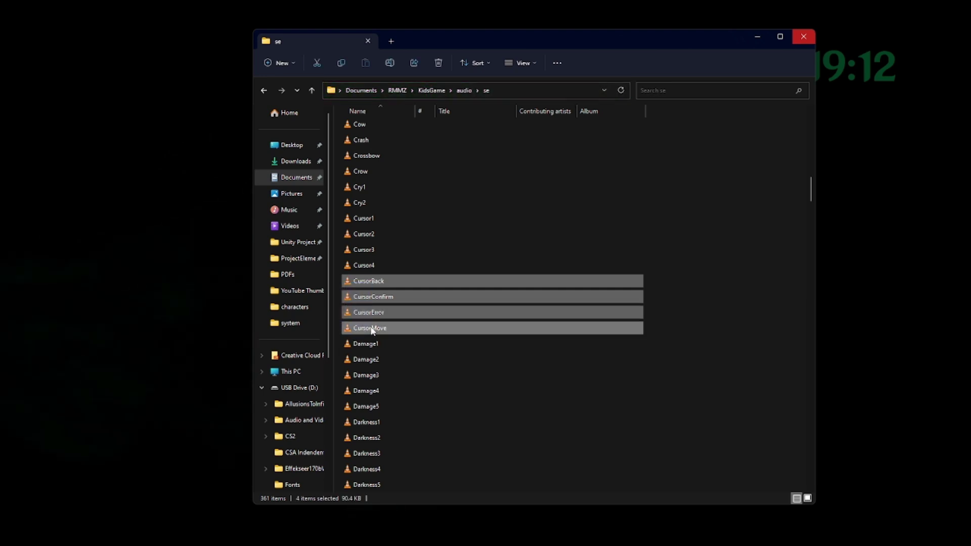
{"action": "right_click", "coordinate": [361, 283]}
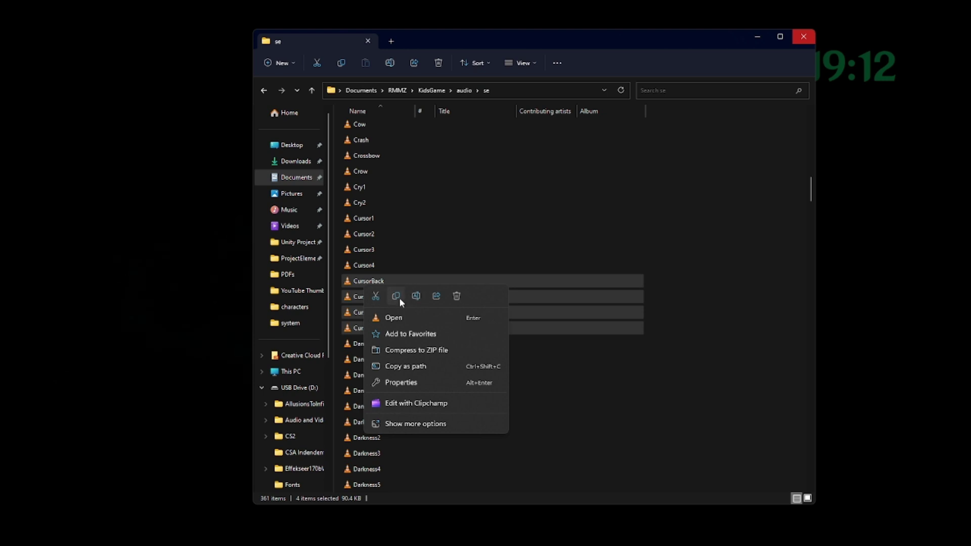
{"action": "left_click", "coordinate": [399, 297]}
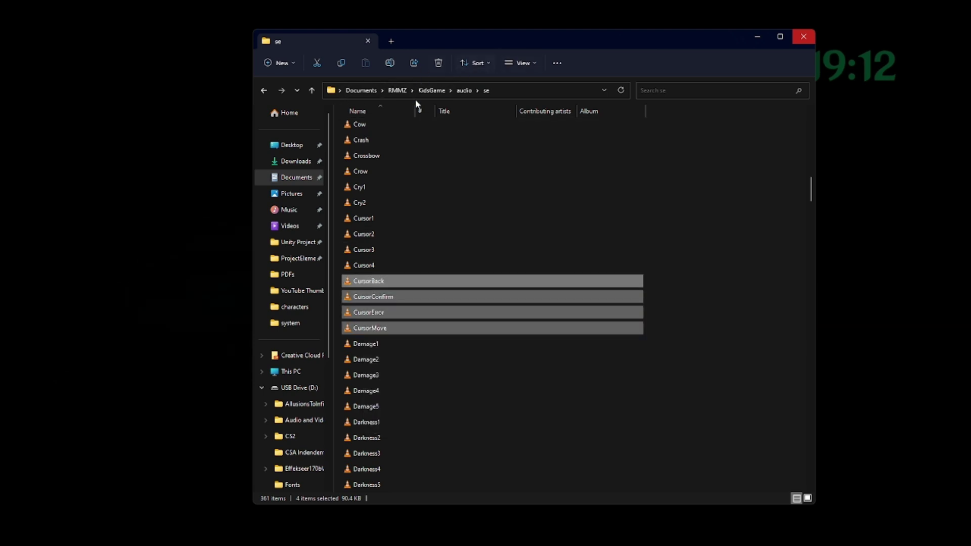
Paste the four Cursor files into ProjectElemental\audio\se and clear the selection.
{"action": "left_click", "coordinate": [397, 90]}
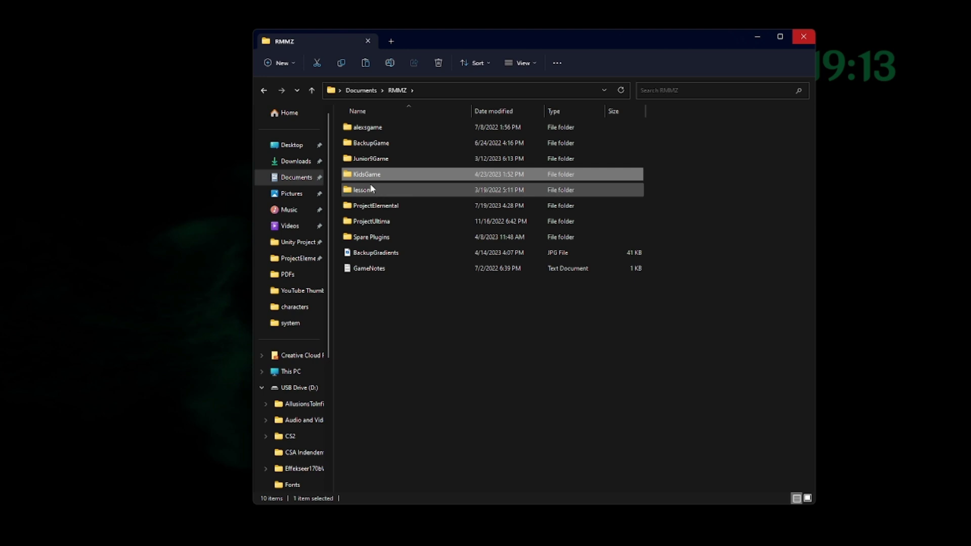
{"action": "double_click", "coordinate": [374, 206]}
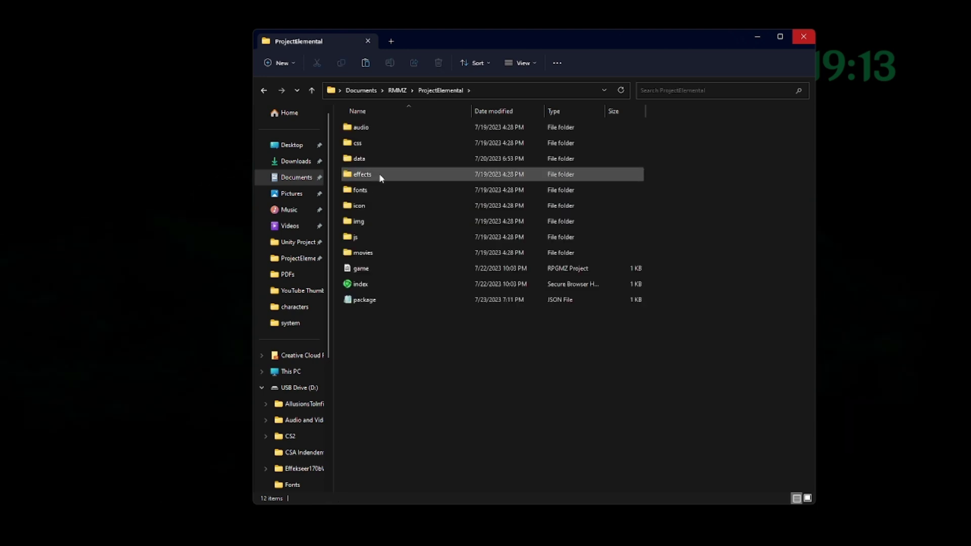
{"action": "left_click", "coordinate": [361, 206]}
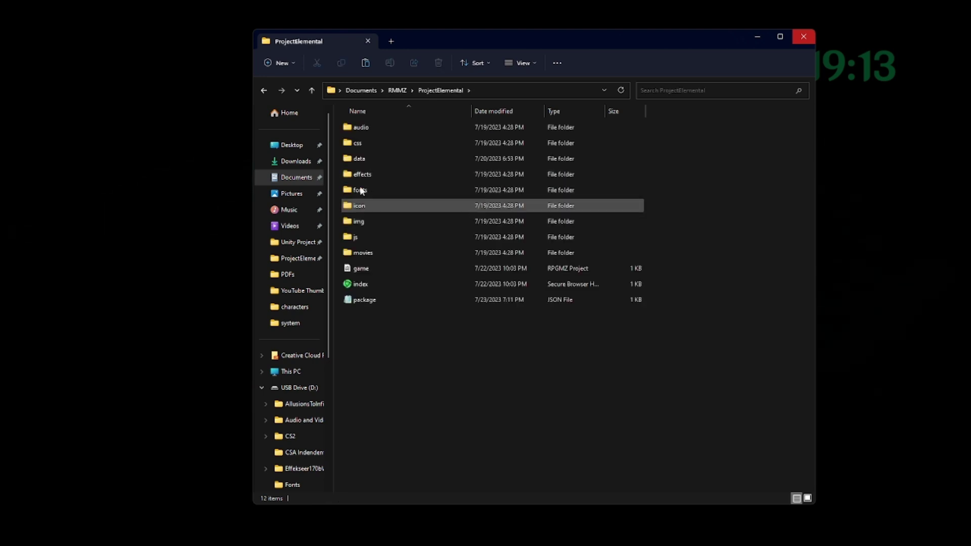
{"action": "double_click", "coordinate": [361, 127]}
{"action": "double_click", "coordinate": [363, 174]}
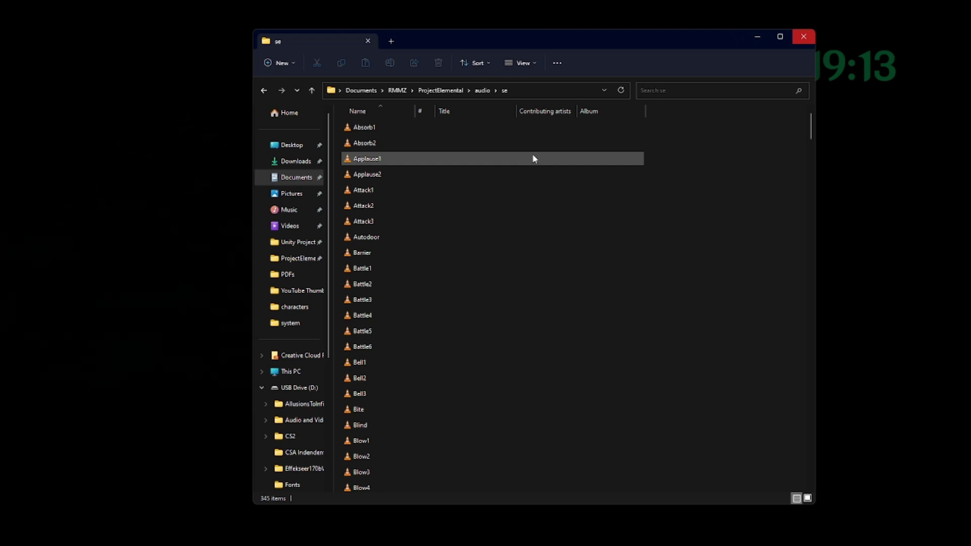
{"action": "key", "text": "ctrl+v"}
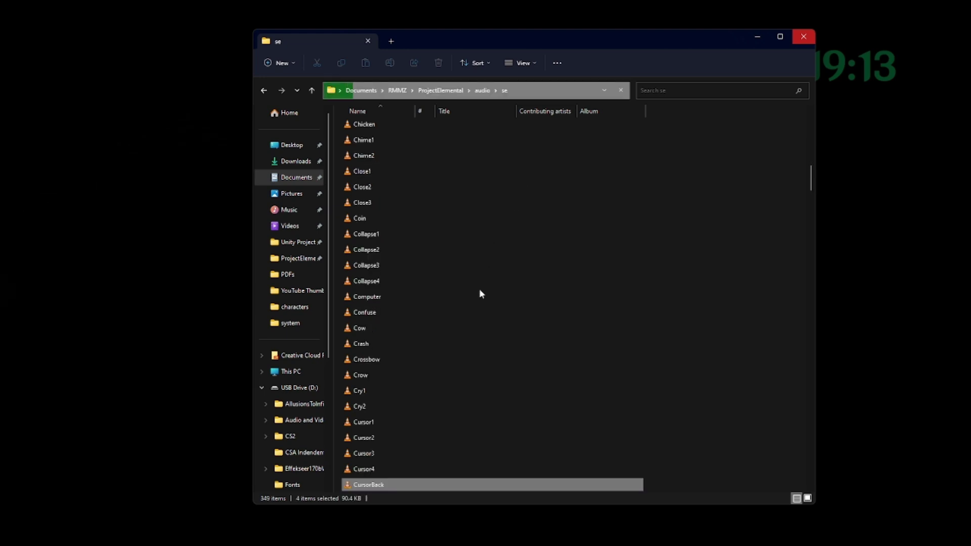
{"action": "scroll", "coordinate": [479, 289], "scroll_direction": "down", "scroll_amount": 5}
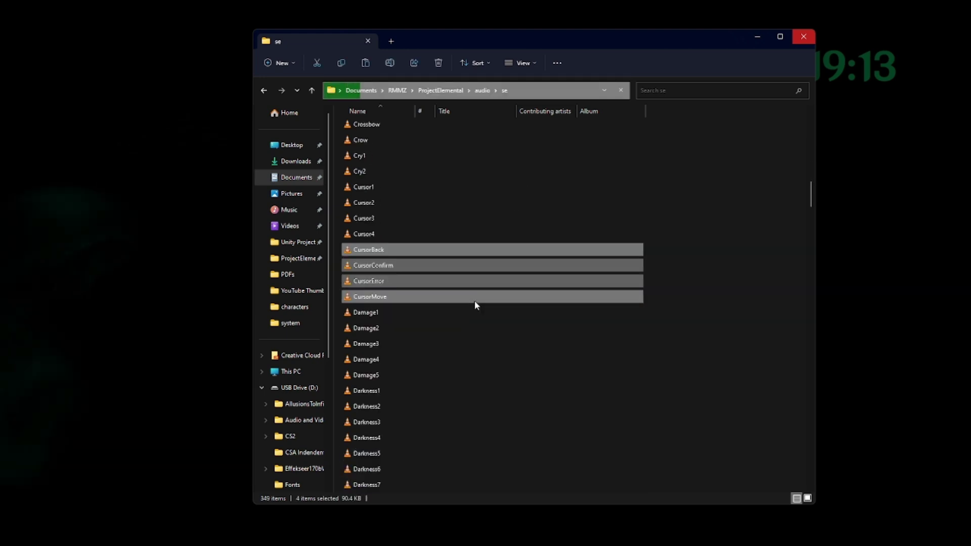
{"action": "left_click", "coordinate": [694, 122]}
Close File Explorer and relaunch RPG Maker MZ.
{"action": "left_click", "coordinate": [802, 38]}
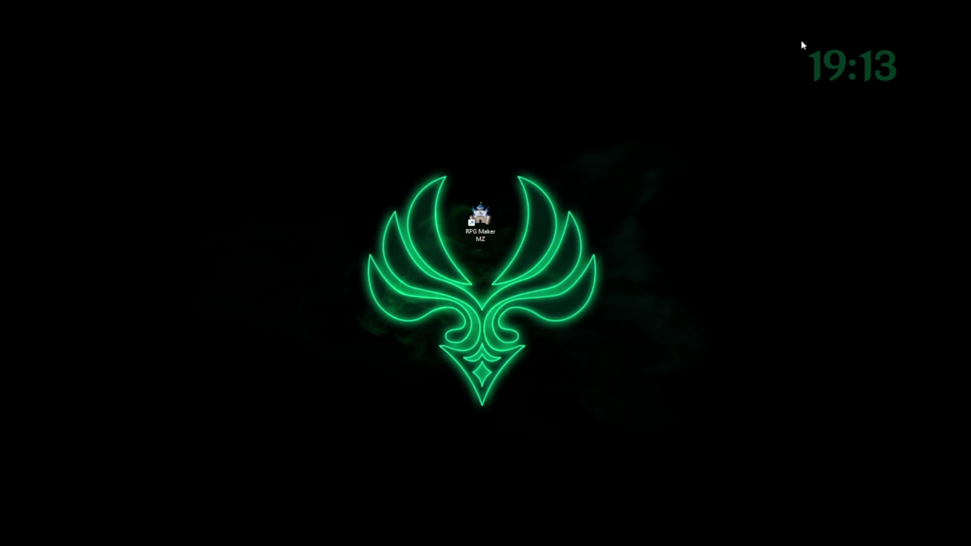
{"action": "left_click", "coordinate": [480, 220]}
{"action": "double_click", "coordinate": [490, 221]}
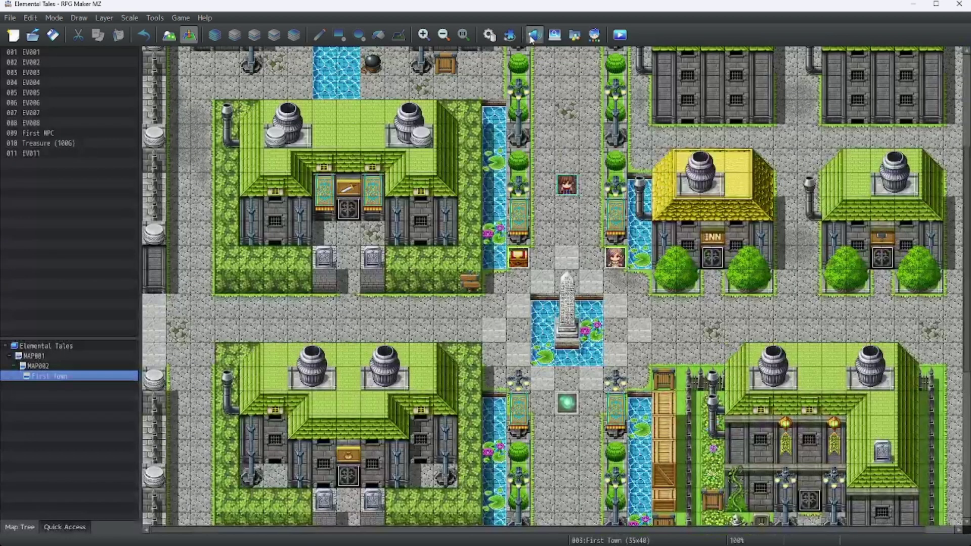
In Sound Test's SE list, play CursorBack, CursorConfirm, CursorError and CursorMove, then close it.
{"action": "left_click", "coordinate": [534, 35]}
{"action": "scroll", "coordinate": [422, 240], "scroll_direction": "down", "scroll_amount": 3}
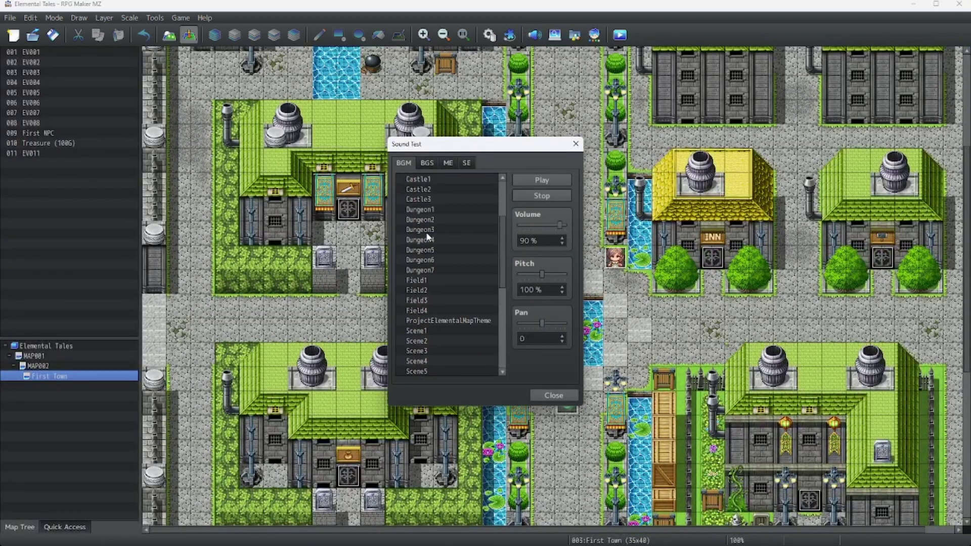
{"action": "left_click", "coordinate": [466, 163]}
{"action": "scroll", "coordinate": [443, 227], "scroll_direction": "down", "scroll_amount": 3}
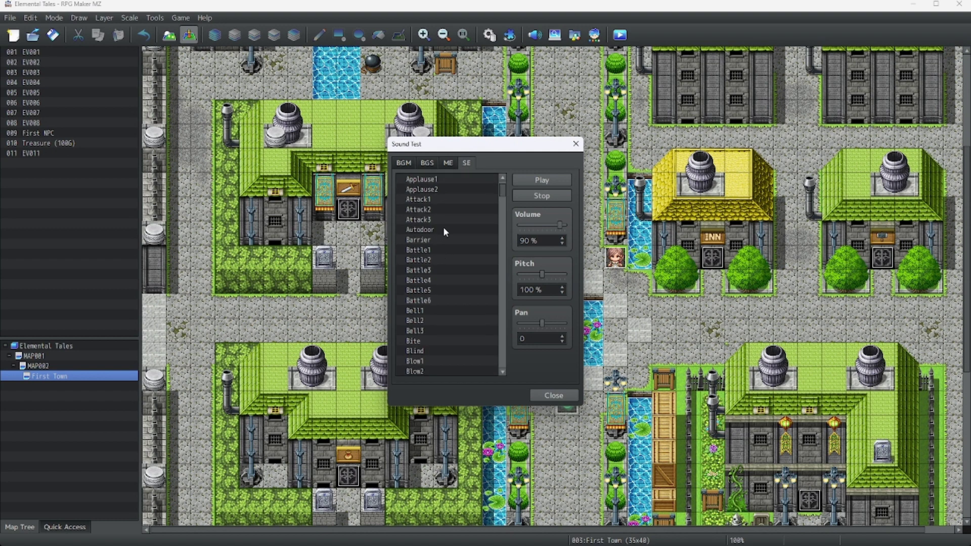
{"action": "scroll", "coordinate": [439, 270], "scroll_direction": "down", "scroll_amount": 5}
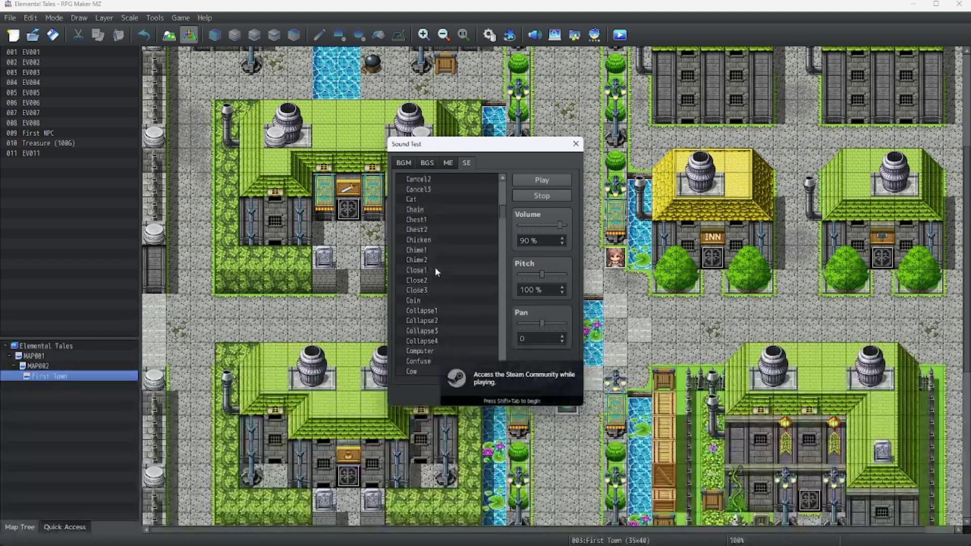
{"action": "scroll", "coordinate": [437, 266], "scroll_direction": "down", "scroll_amount": 3}
{"action": "scroll", "coordinate": [455, 269], "scroll_direction": "down", "scroll_amount": 2}
{"action": "scroll", "coordinate": [499, 224], "scroll_direction": "down", "scroll_amount": 4}
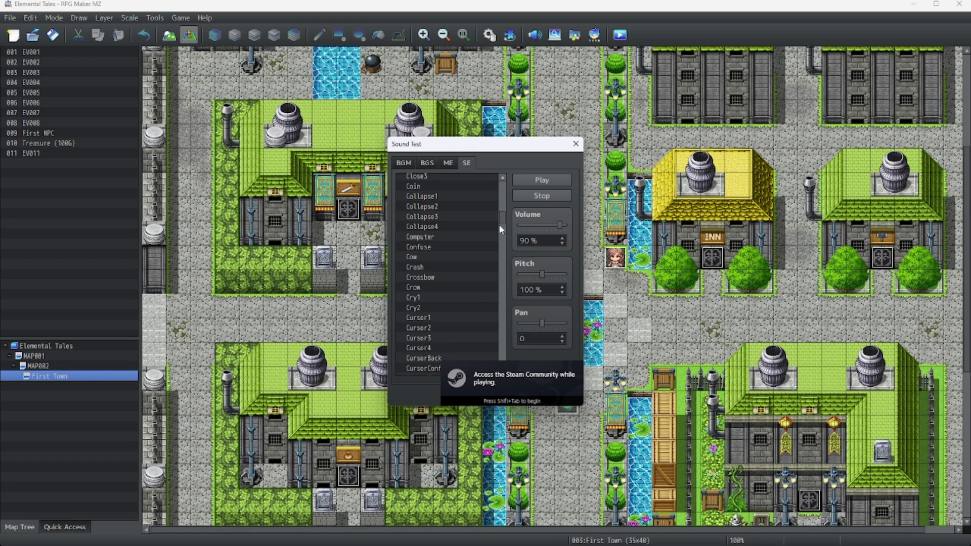
{"action": "left_click", "coordinate": [425, 220]}
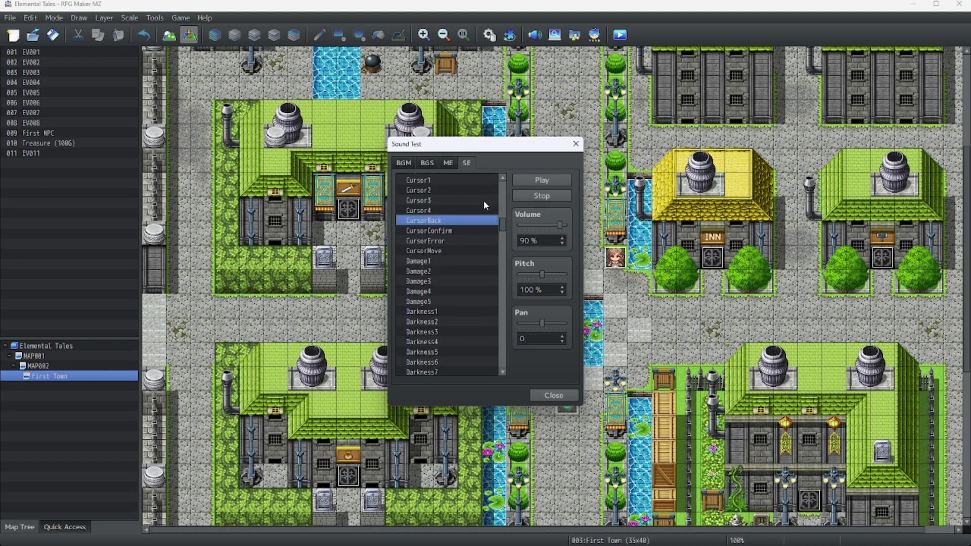
{"action": "left_click", "coordinate": [428, 229]}
{"action": "left_click", "coordinate": [542, 179]}
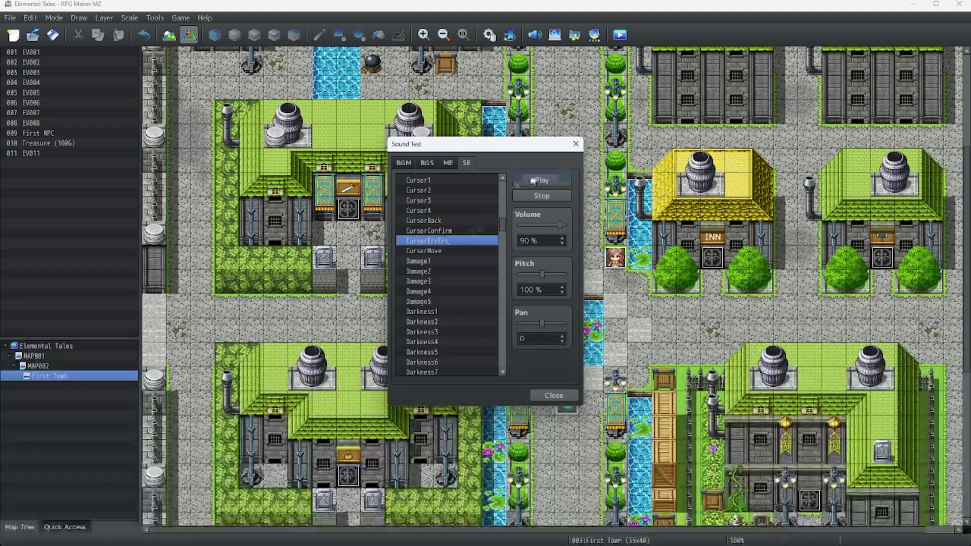
{"action": "left_click", "coordinate": [542, 180]}
{"action": "left_click", "coordinate": [424, 251]}
{"action": "left_click", "coordinate": [542, 180]}
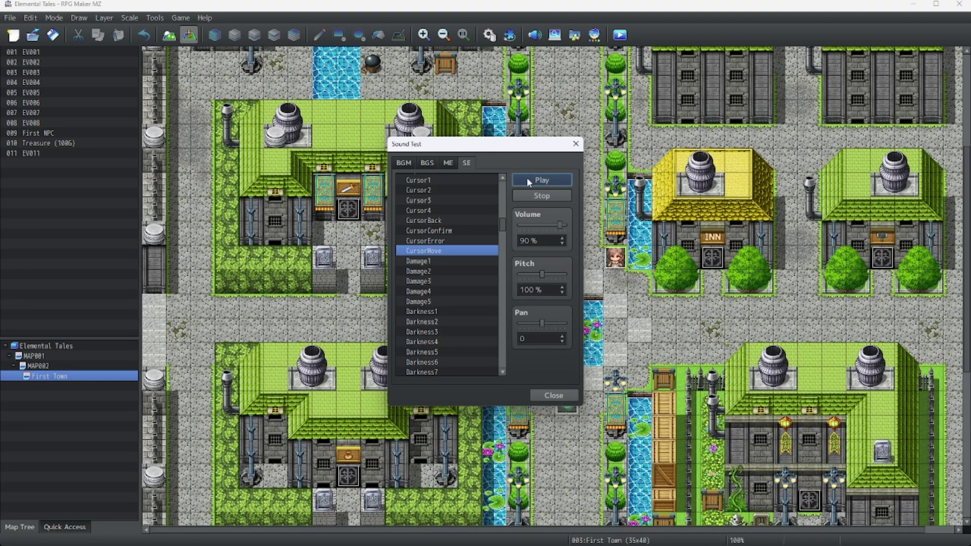
{"action": "left_click", "coordinate": [554, 394]}
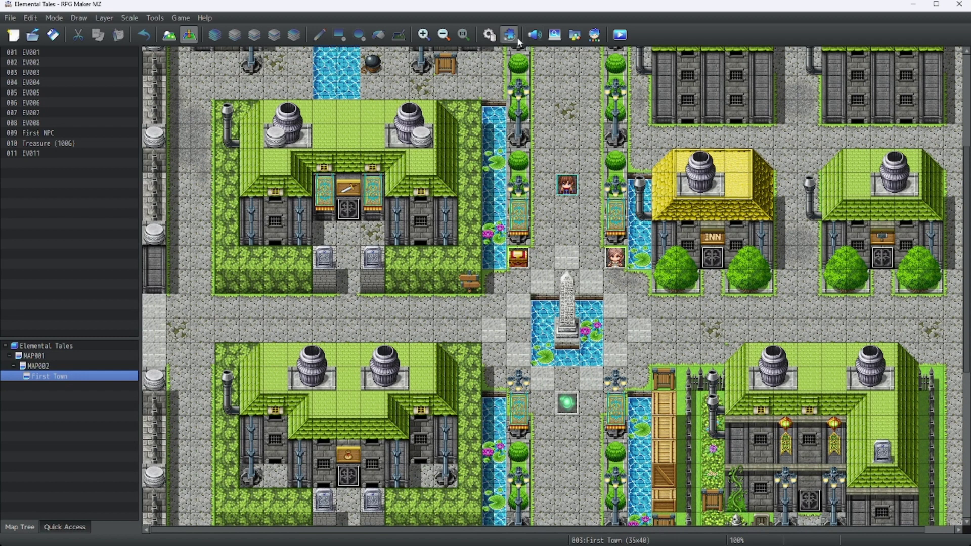
Reopen the sound test, then play and stop the Battle1 background music track.
{"action": "left_click", "coordinate": [535, 34]}
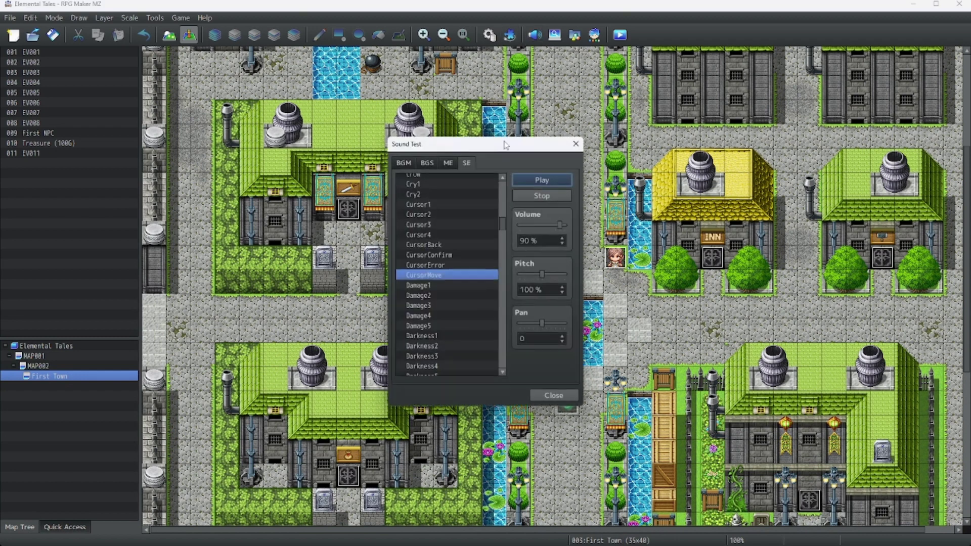
{"action": "left_click", "coordinate": [405, 163]}
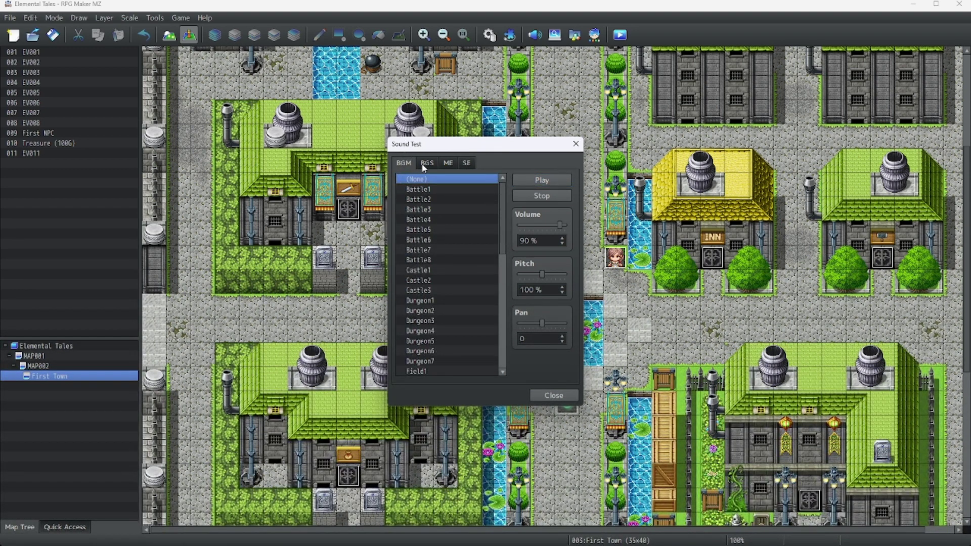
{"action": "left_click", "coordinate": [427, 190]}
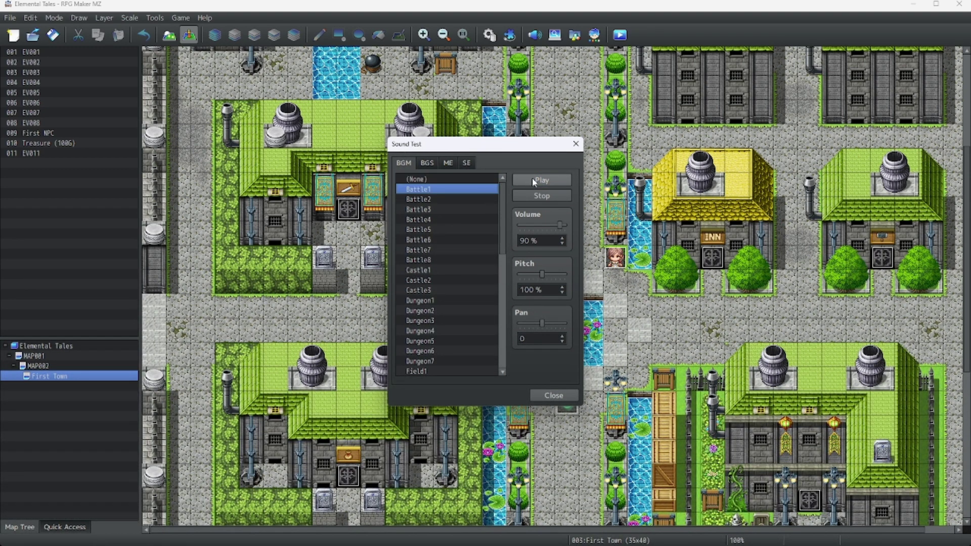
{"action": "left_click", "coordinate": [535, 180]}
{"action": "left_click", "coordinate": [534, 197]}
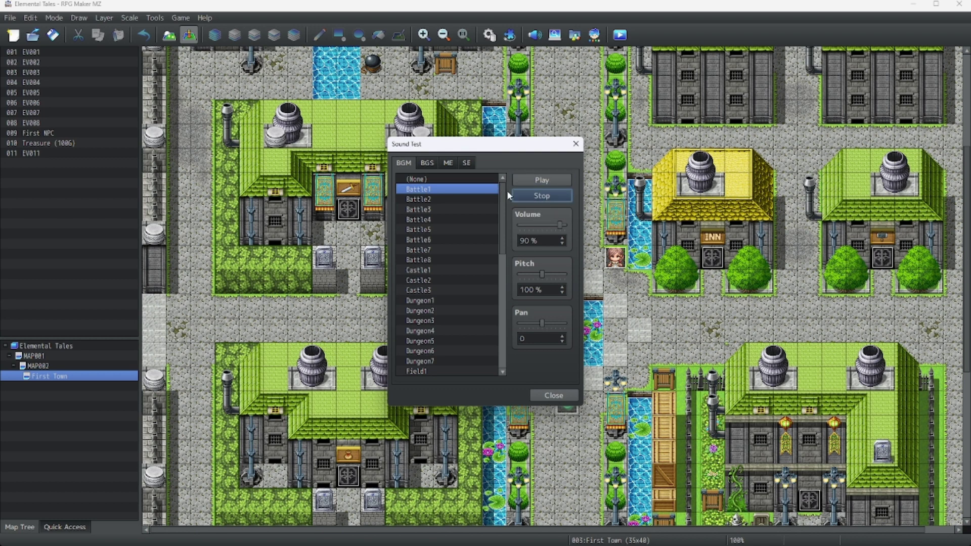
Play and stop the Clock background sound.
{"action": "left_click", "coordinate": [427, 163]}
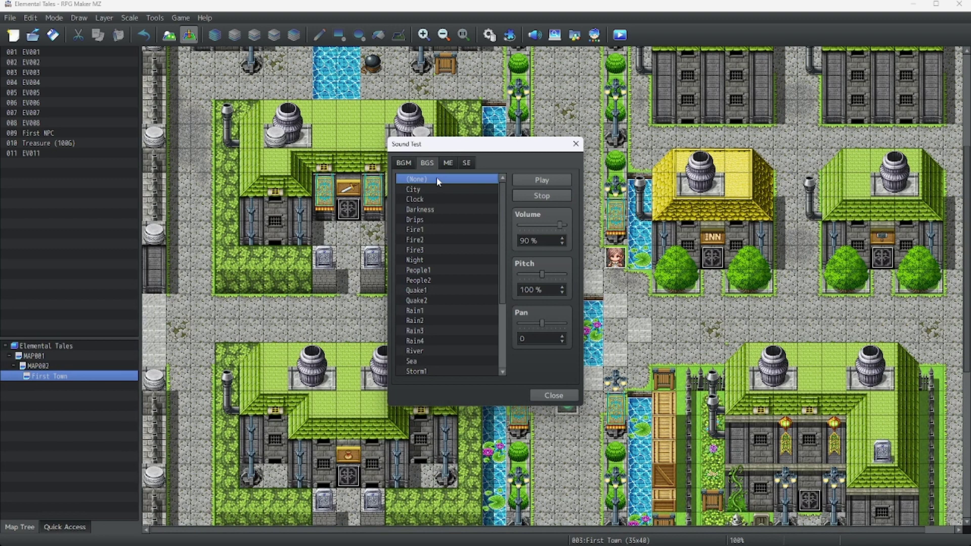
{"action": "left_click", "coordinate": [436, 200]}
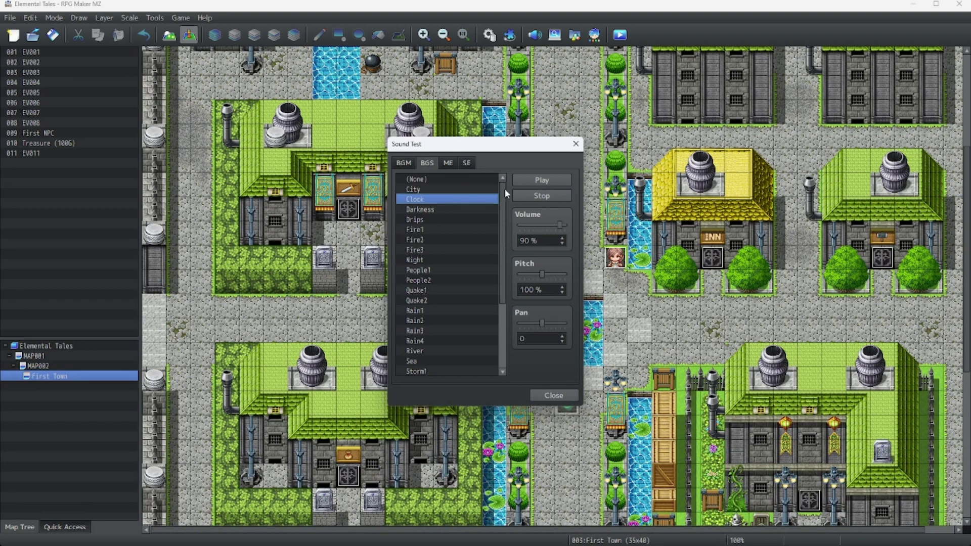
{"action": "left_click", "coordinate": [538, 181]}
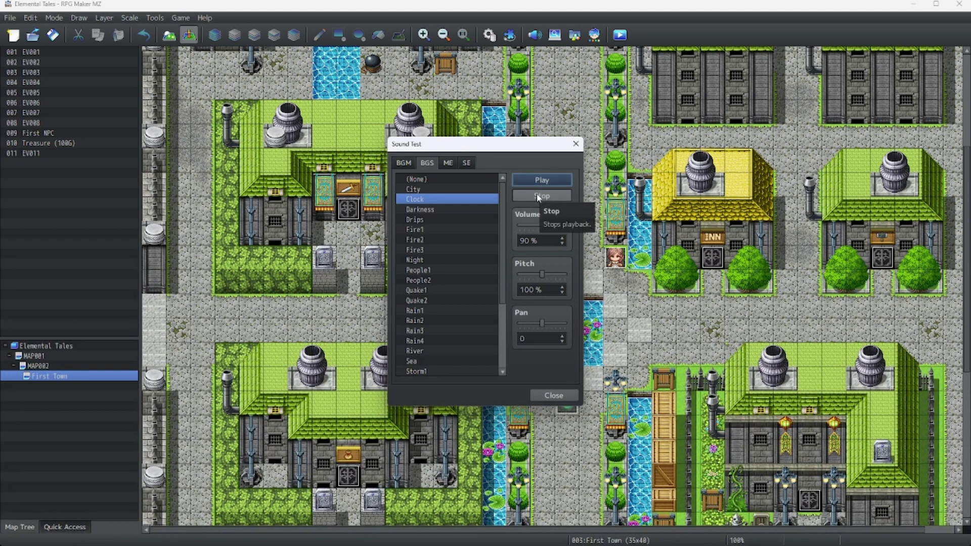
{"action": "left_click", "coordinate": [541, 196]}
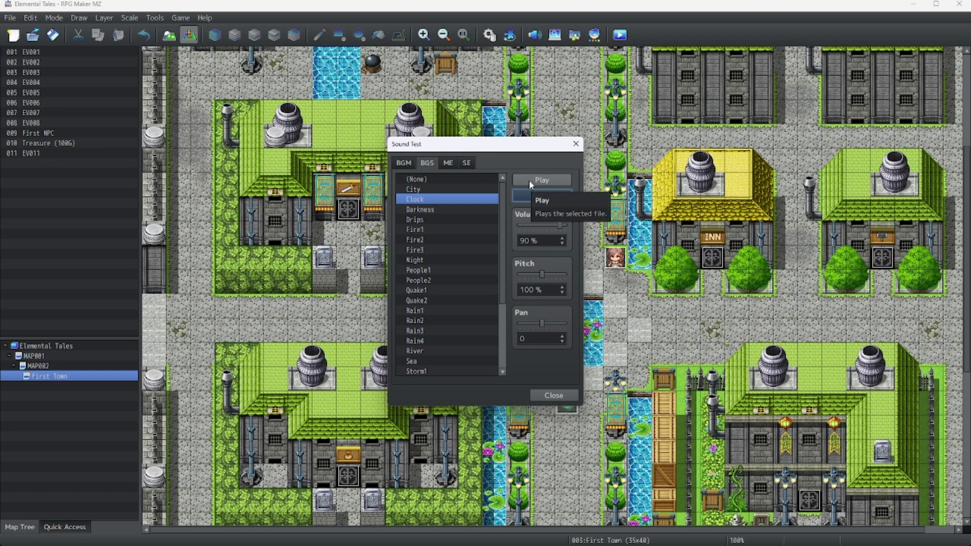
Replay and stop Battle1 from the music list, then return to the background sounds list.
{"action": "left_click", "coordinate": [403, 162]}
{"action": "left_click", "coordinate": [541, 181]}
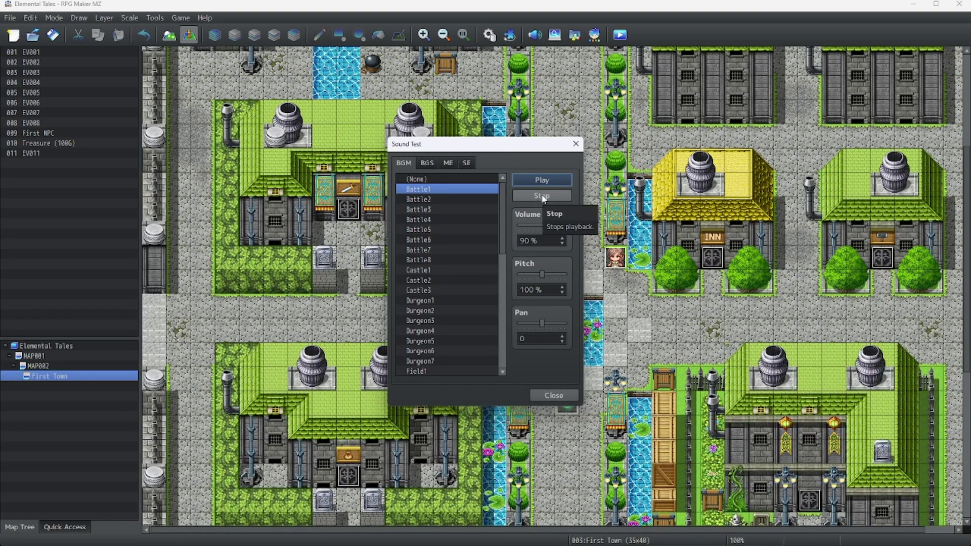
{"action": "left_click", "coordinate": [543, 197]}
{"action": "left_click", "coordinate": [427, 162]}
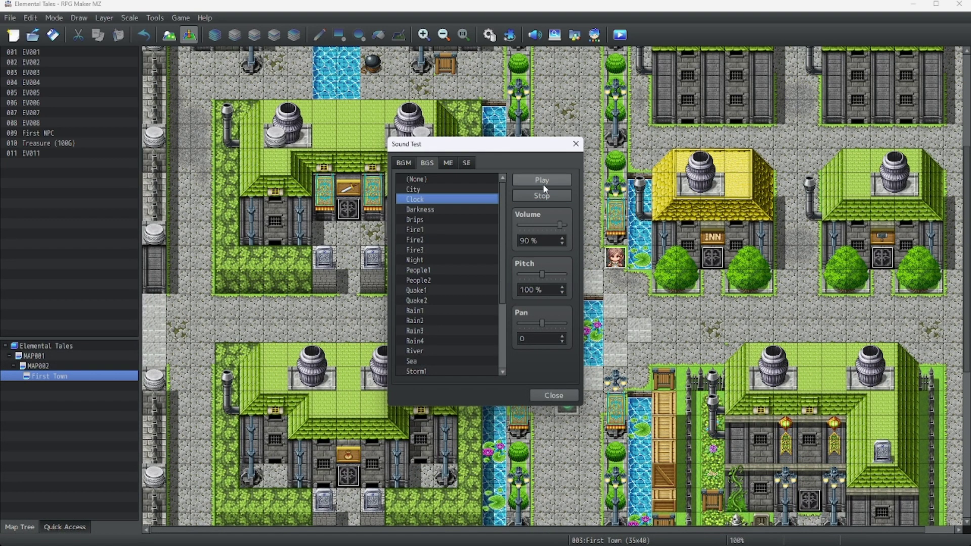
Select the Curse1 music effect, then play Battle1 from the background music list.
{"action": "left_click", "coordinate": [452, 166]}
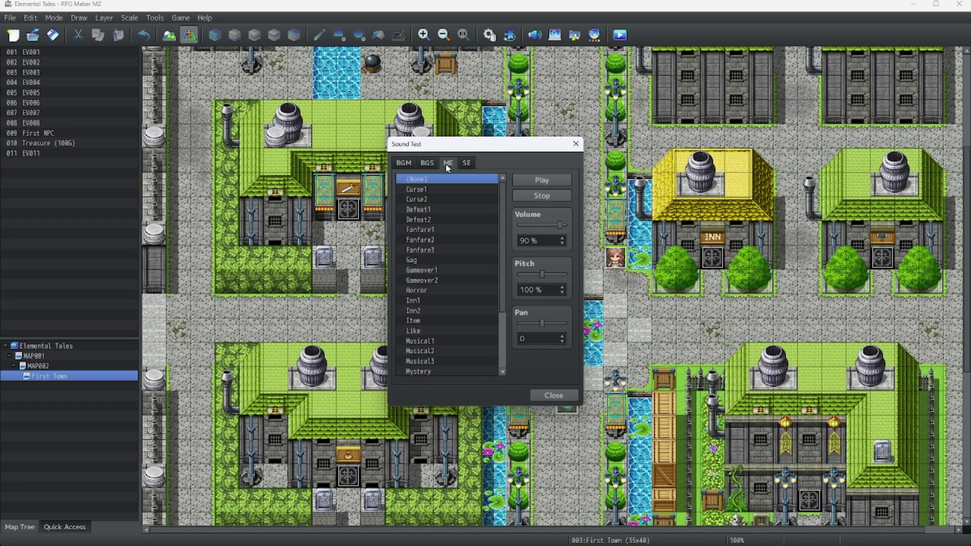
{"action": "left_click", "coordinate": [435, 192]}
{"action": "left_click", "coordinate": [404, 163]}
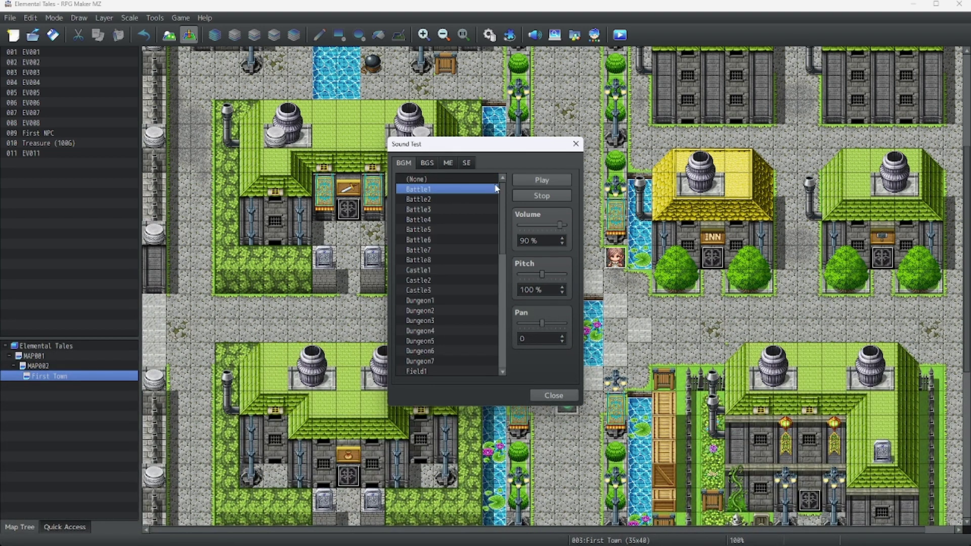
{"action": "left_click", "coordinate": [541, 180]}
Play and stop the Defeat1 music effect, ending on the background music list.
{"action": "left_click", "coordinate": [542, 180]}
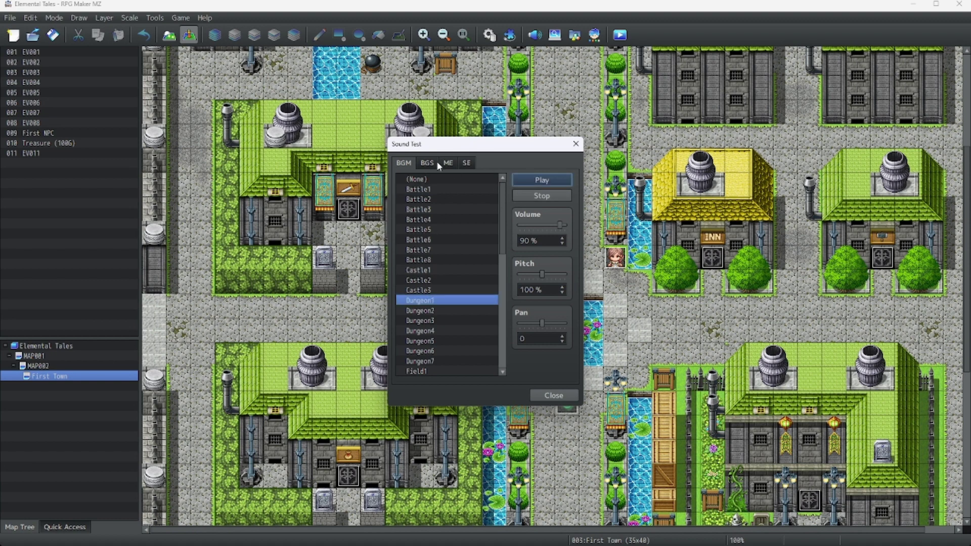
{"action": "left_click", "coordinate": [448, 162]}
{"action": "left_click", "coordinate": [425, 209]}
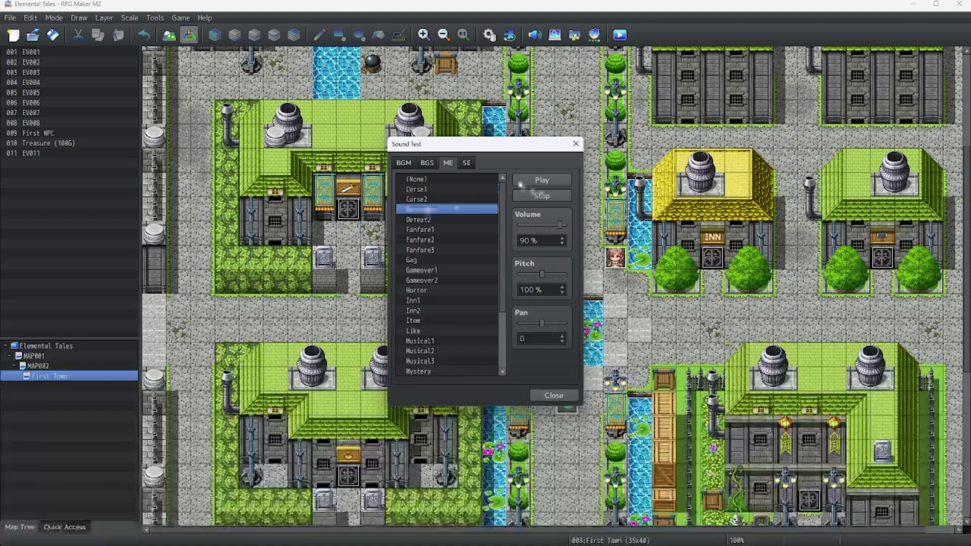
{"action": "left_click", "coordinate": [541, 180]}
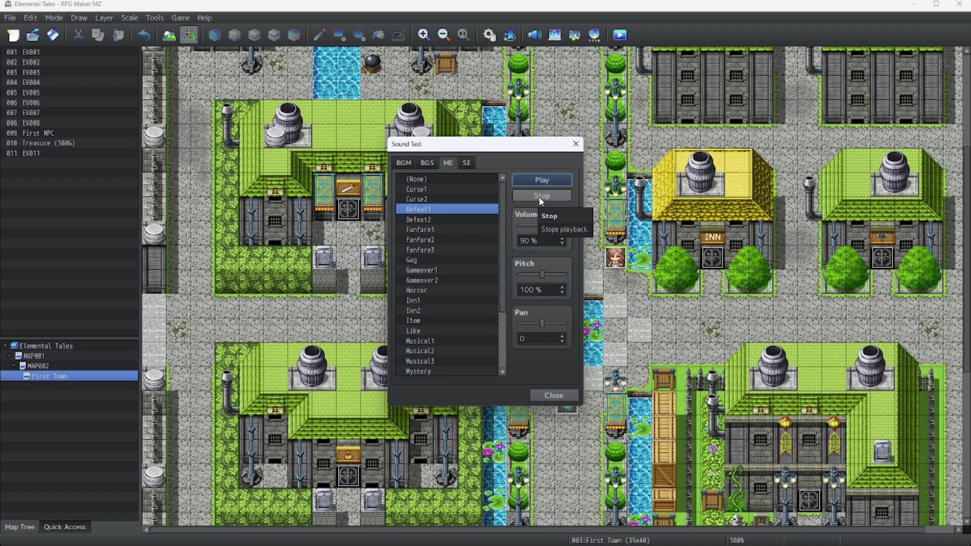
{"action": "left_click", "coordinate": [539, 197]}
{"action": "left_click", "coordinate": [404, 162]}
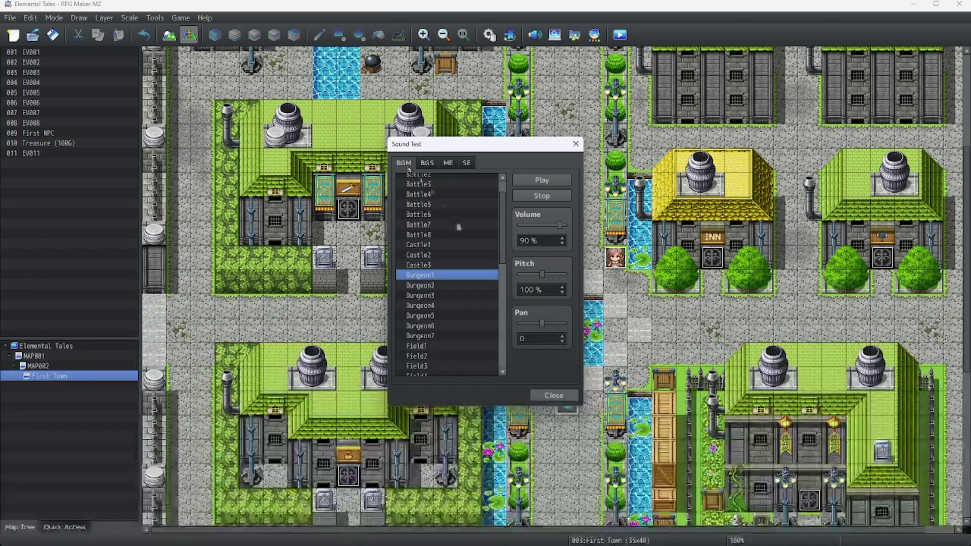
{"action": "left_click", "coordinate": [540, 196]}
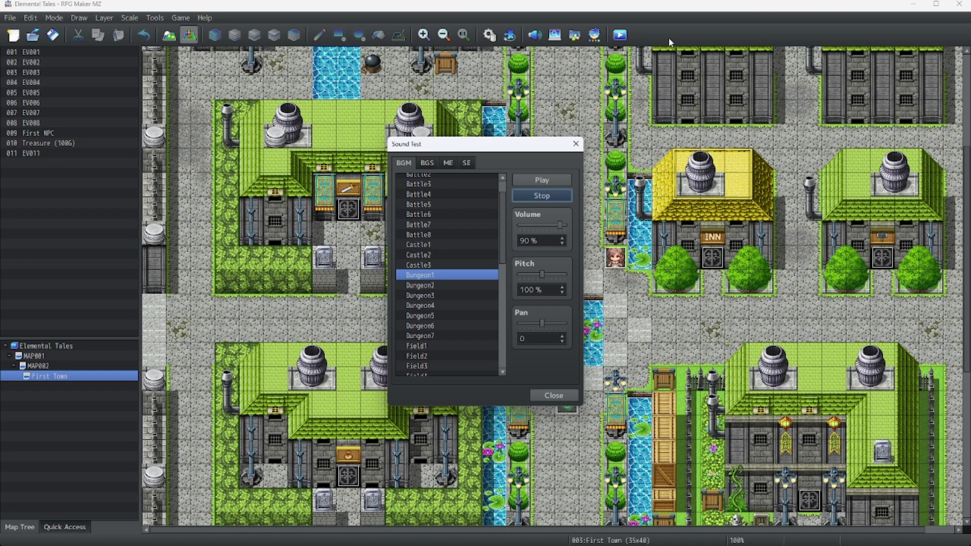
Select and play the Battle5 music track.
{"action": "left_click", "coordinate": [465, 163]}
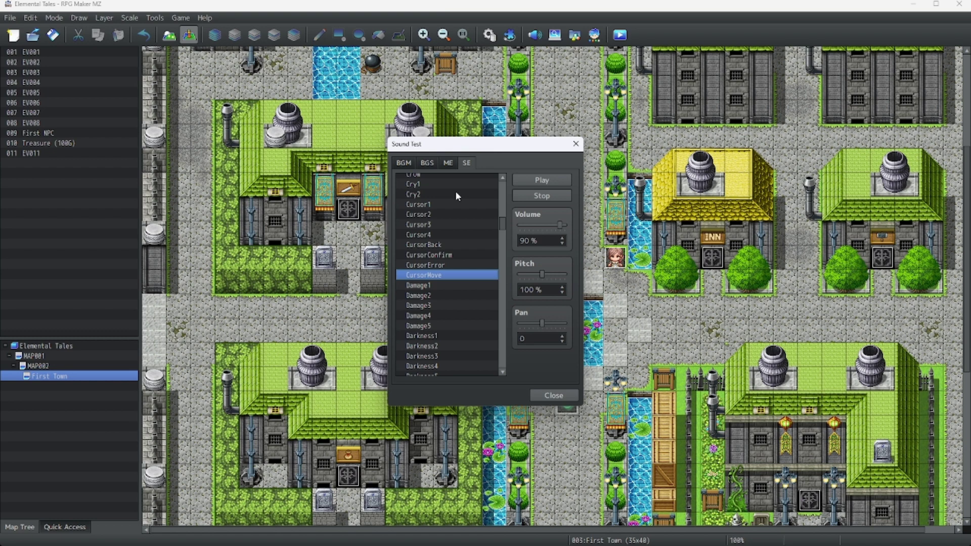
{"action": "left_click", "coordinate": [403, 163]}
{"action": "left_click", "coordinate": [436, 206]}
{"action": "left_click", "coordinate": [532, 183]}
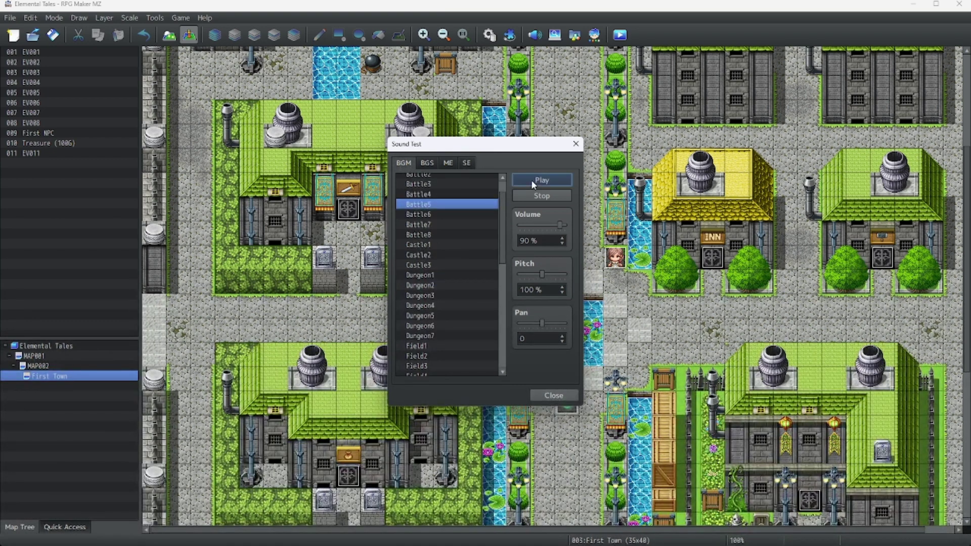
Play the copied CursorMove sound effect, stop playback, and return to the music list.
{"action": "left_click", "coordinate": [469, 163]}
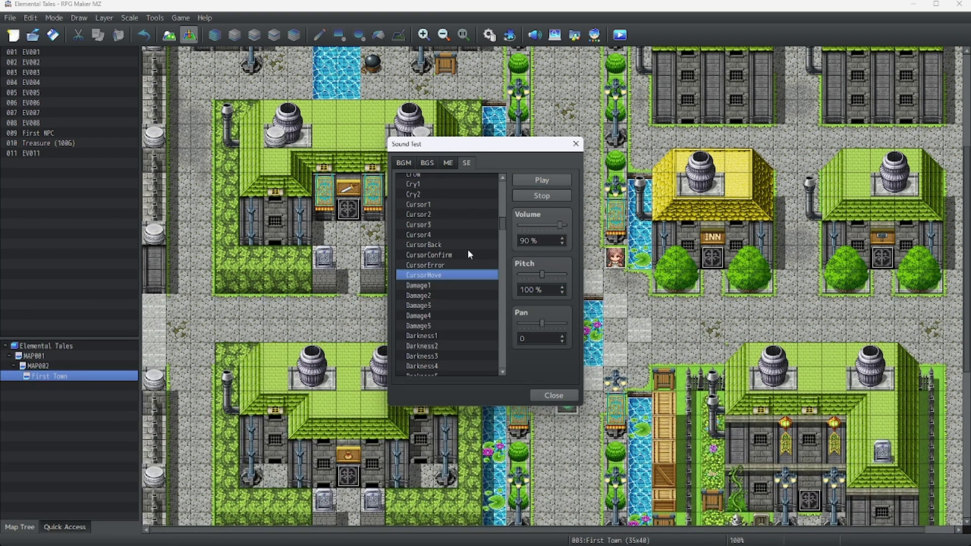
{"action": "left_click", "coordinate": [538, 184]}
{"action": "left_click", "coordinate": [541, 195]}
{"action": "left_click", "coordinate": [404, 164]}
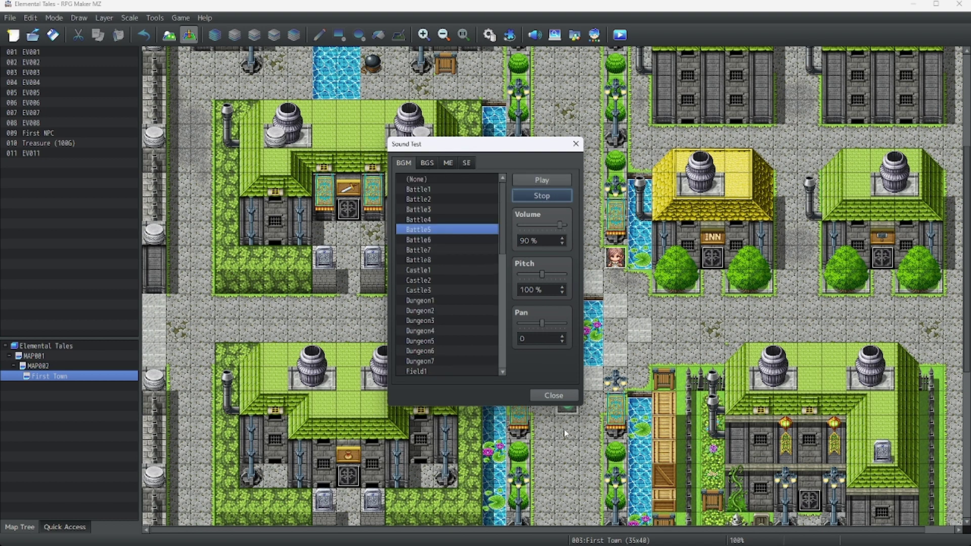
Close the Sound Test dialog to reveal the First Town map.
{"action": "left_click", "coordinate": [553, 394]}
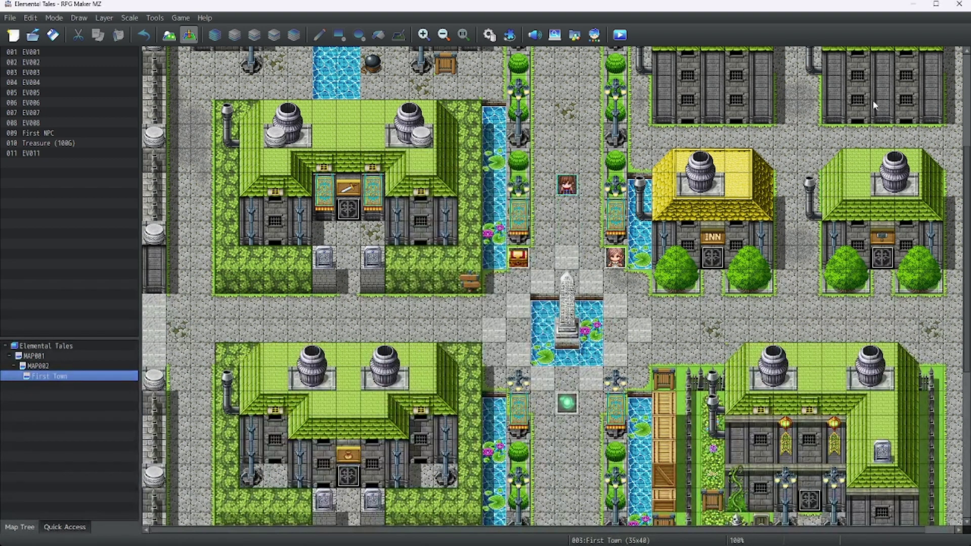